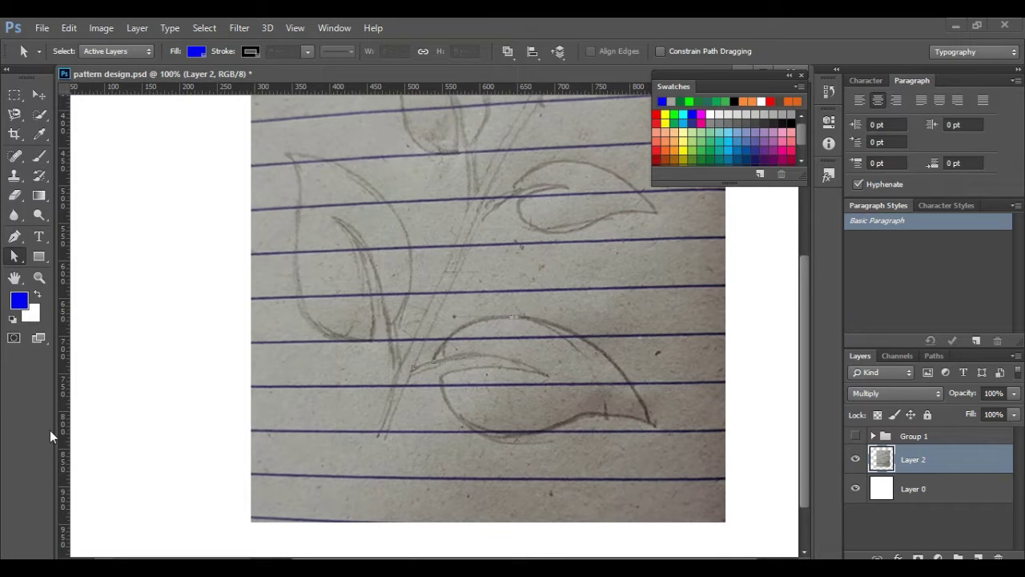
- Trace the upper edge, pointed tip and wavy underside of the lower-right leaf sketch with a Pen path
{"action": "key", "text": "p"}
{"action": "left_click", "coordinate": [15, 257]}
{"action": "key", "text": "p"}
{"action": "left_click", "coordinate": [672, 462]}
{"action": "key", "text": "a"}
{"action": "key", "text": "p"}
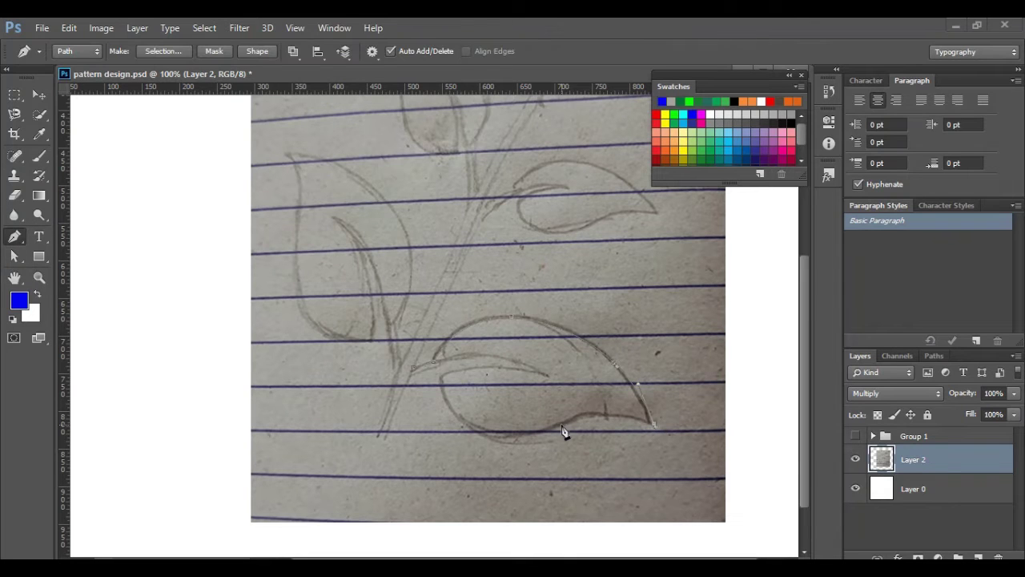
{"action": "left_click", "coordinate": [12, 255]}
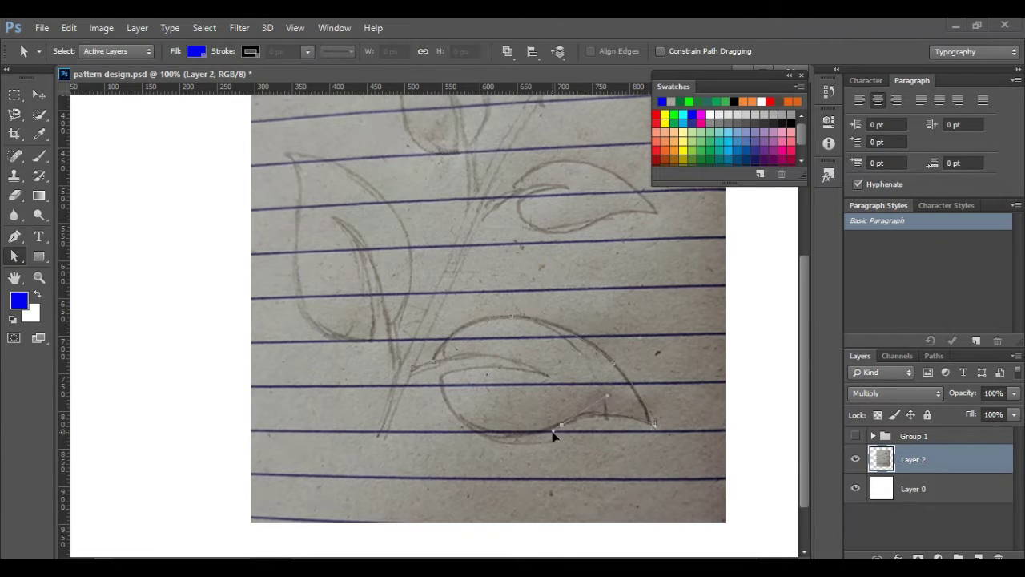
- Continue the path around the leaf's rounded base, inner vein slit and stalk, adjusting its anchor points to follow the pencil line
{"action": "left_click", "coordinate": [19, 239]}
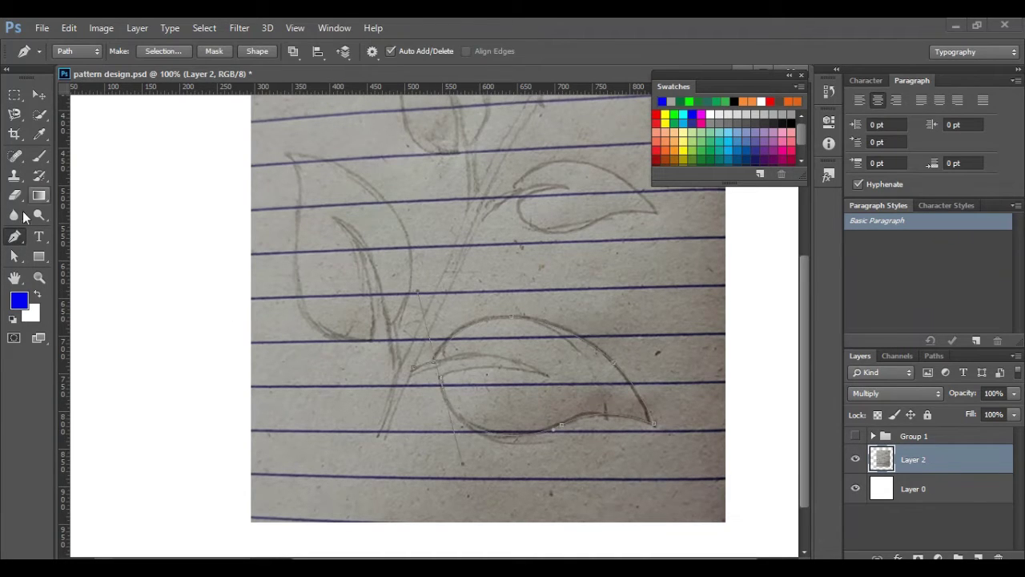
{"action": "left_click", "coordinate": [14, 256]}
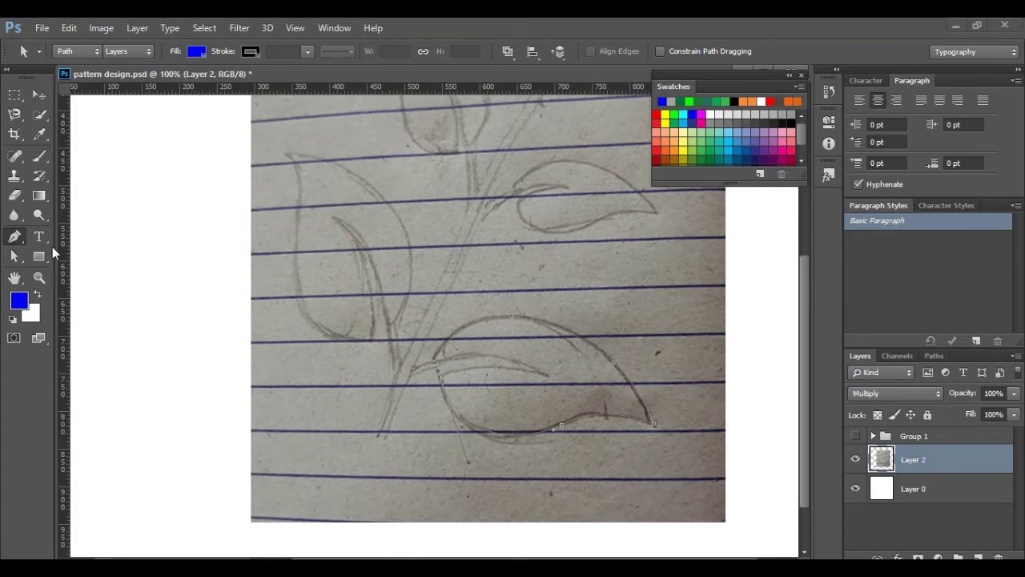
{"action": "left_click", "coordinate": [14, 236]}
{"action": "left_click", "coordinate": [15, 256]}
{"action": "key", "text": "p"}
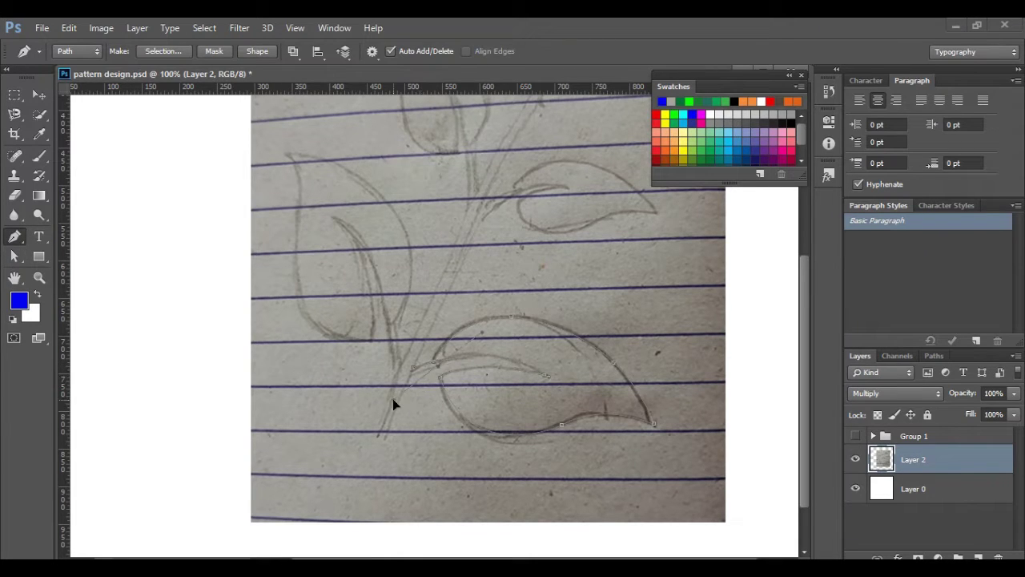
{"action": "left_click", "coordinate": [14, 258]}
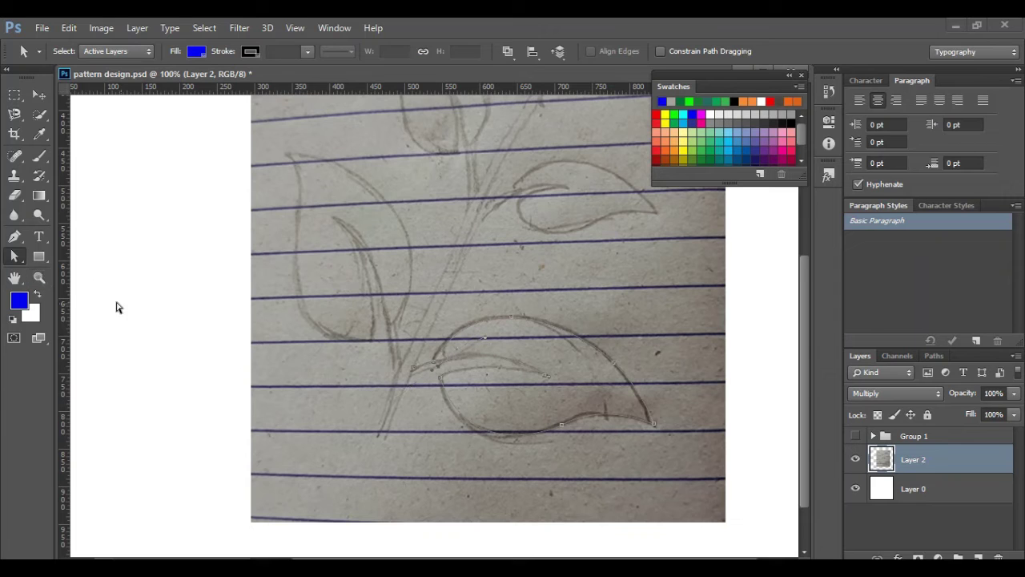
- Convert the closed leaf path into a selection
{"action": "key", "text": "p"}
{"action": "right_click", "coordinate": [564, 353]}
{"action": "left_click", "coordinate": [646, 254]}
{"action": "left_click", "coordinate": [591, 177]}
- Copy the selected leaf area from the sketch layer and paste it into a new layer
{"action": "left_click", "coordinate": [69, 28]}
{"action": "left_click", "coordinate": [117, 113]}
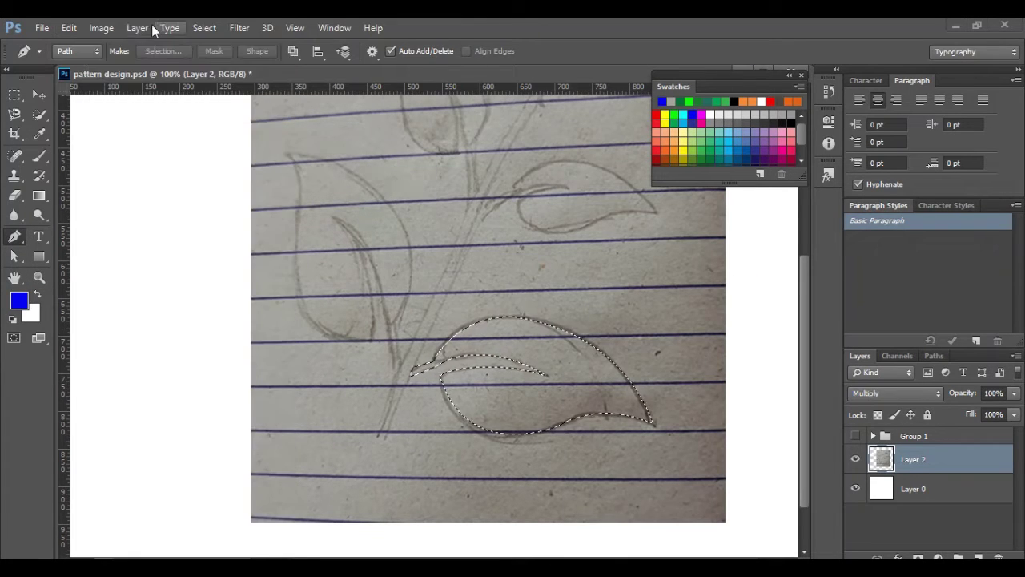
{"action": "left_click", "coordinate": [151, 24]}
{"action": "left_click", "coordinate": [352, 42]}
{"action": "key", "text": "Return"}
{"action": "left_click", "coordinate": [73, 29]}
{"action": "left_click", "coordinate": [110, 141]}
{"action": "left_click", "coordinate": [858, 487]}
{"action": "left_click", "coordinate": [859, 487]}
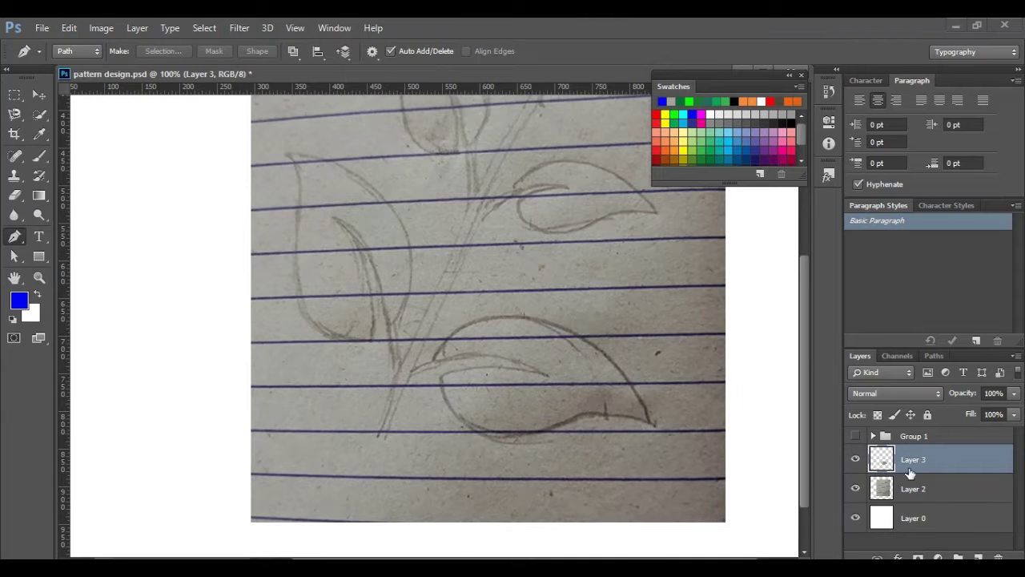
- Select the leaf on Layer 3 with the Quick Selection tool and fill it with green 39b54a
{"action": "left_click", "coordinate": [39, 115]}
{"action": "left_click", "coordinate": [607, 394]}
{"action": "right_click", "coordinate": [597, 375]}
{"action": "left_click", "coordinate": [617, 270]}
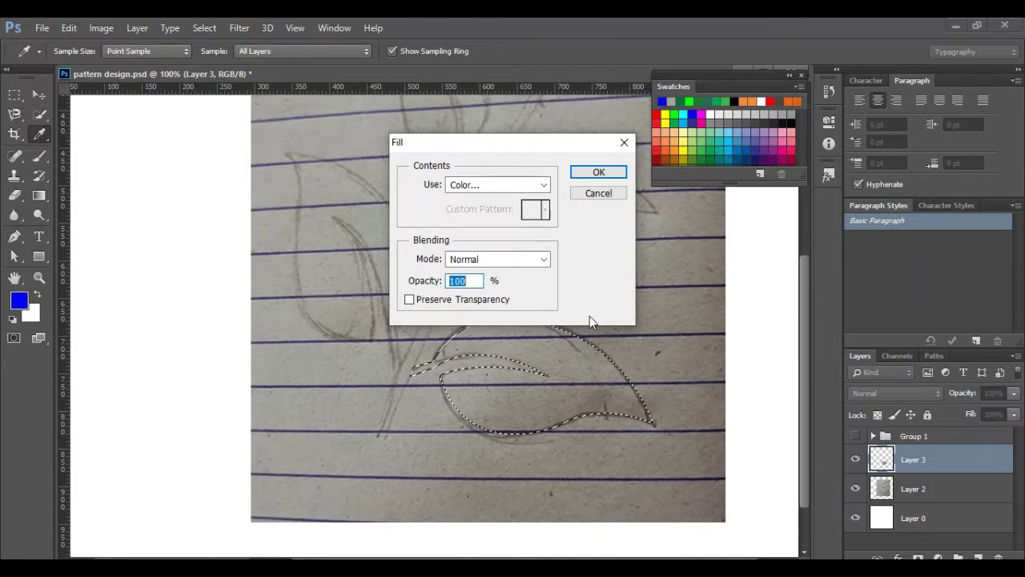
{"action": "left_click", "coordinate": [482, 185]}
{"action": "left_click", "coordinate": [498, 187]}
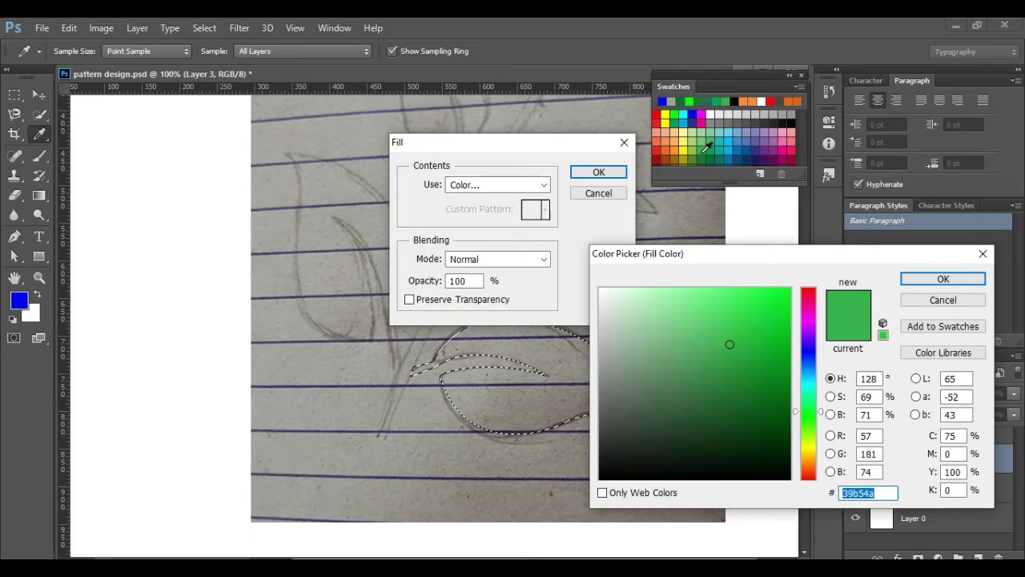
{"action": "left_click", "coordinate": [943, 279]}
{"action": "left_click", "coordinate": [599, 172]}
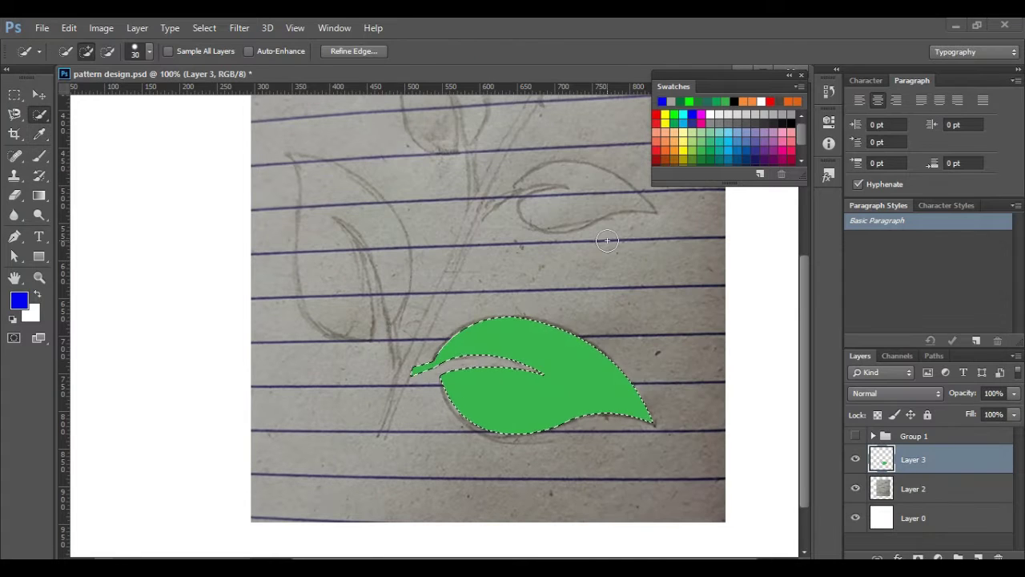
- Refill the selected leaf with the green 00a651
{"action": "right_click", "coordinate": [520, 353]}
{"action": "left_click", "coordinate": [577, 238]}
{"action": "left_click", "coordinate": [508, 186]}
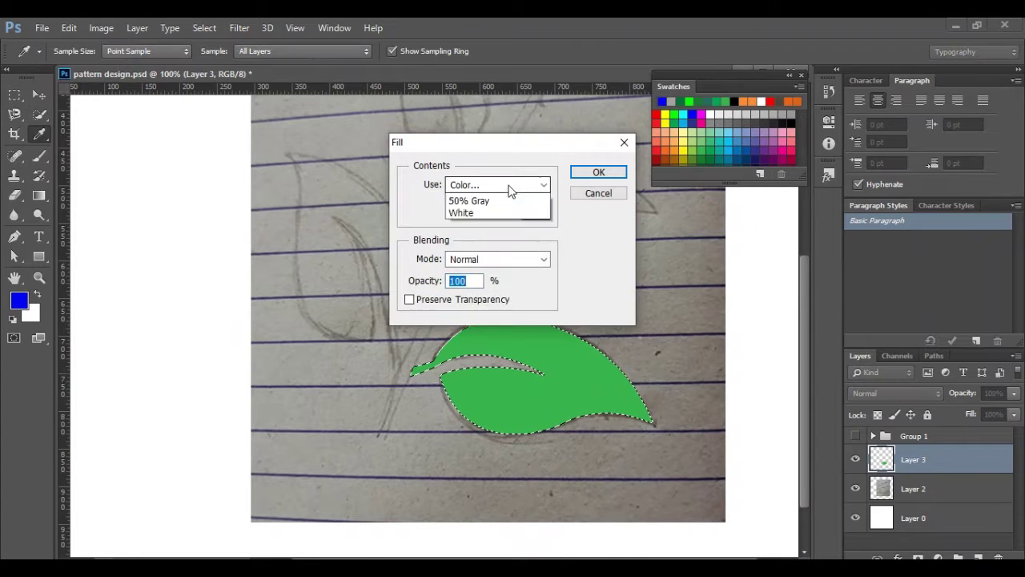
{"action": "left_click", "coordinate": [486, 224]}
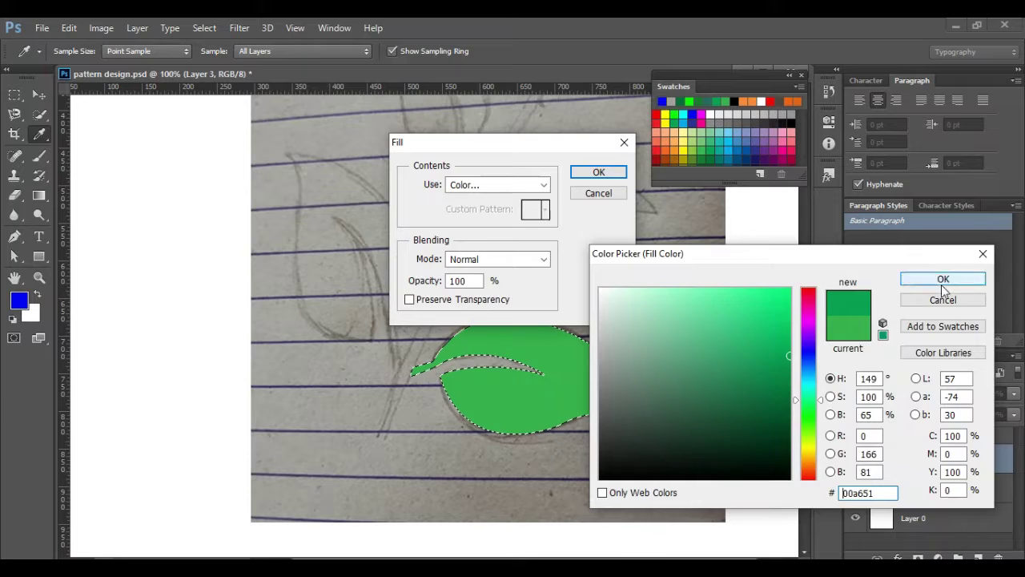
{"action": "left_click", "coordinate": [943, 279]}
{"action": "key", "text": "Return"}
- Fill the selected leaf with a dark teal green swatch colour
{"action": "left_click", "coordinate": [683, 102]}
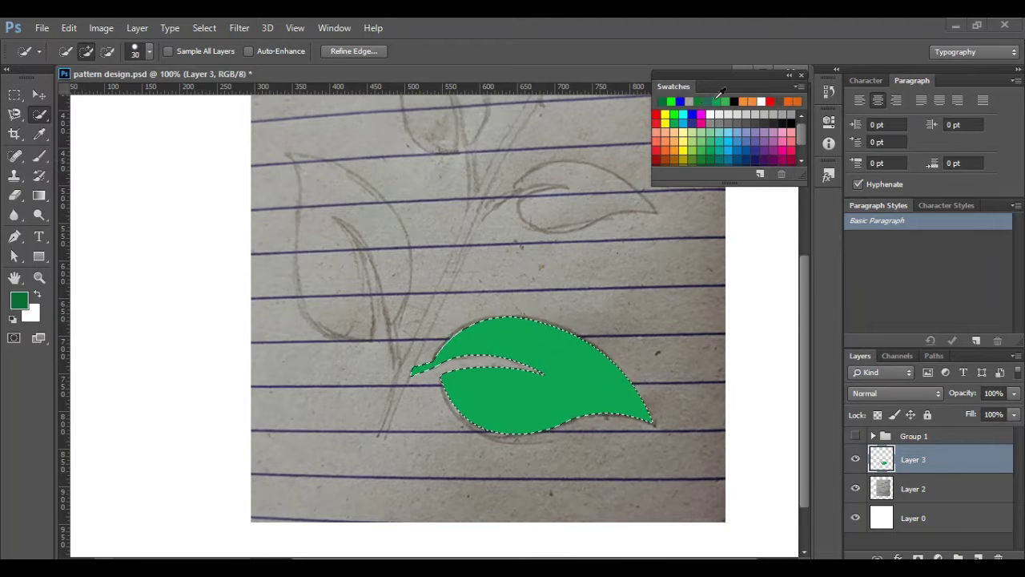
{"action": "right_click", "coordinate": [531, 345]}
{"action": "left_click", "coordinate": [572, 293]}
{"action": "left_click", "coordinate": [506, 185]}
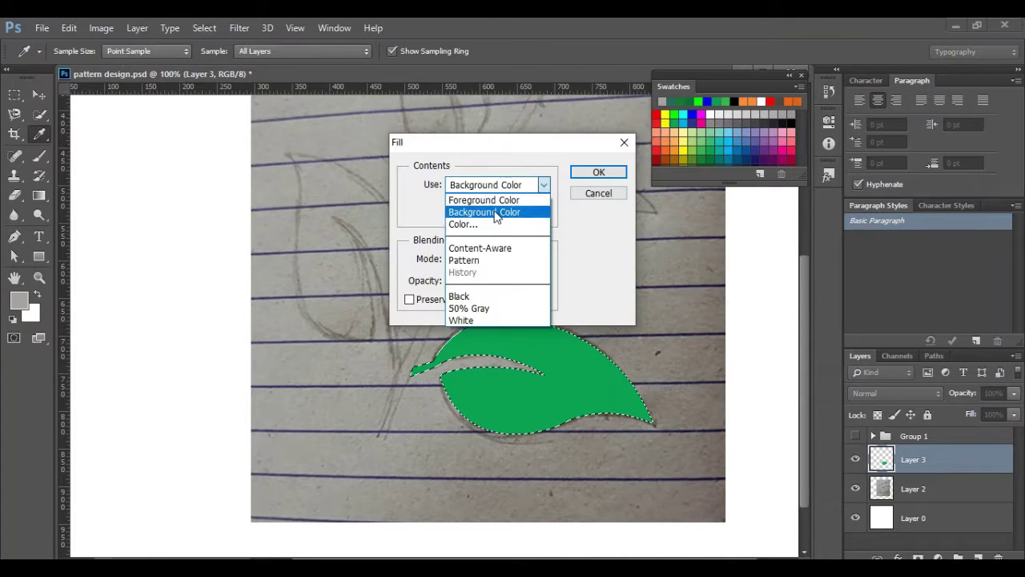
{"action": "left_click", "coordinate": [486, 225]}
{"action": "left_click", "coordinate": [671, 102]}
{"action": "left_click", "coordinate": [943, 279]}
{"action": "key", "text": "Return"}
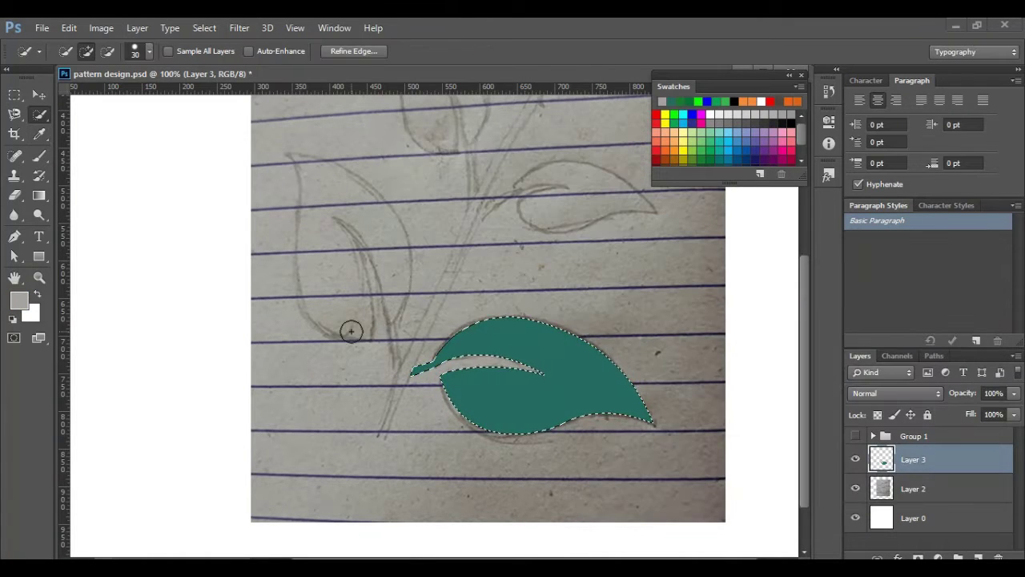
{"action": "left_click", "coordinate": [15, 236]}
{"action": "key", "text": "ctrl+d"}
{"action": "key", "text": "v"}
{"action": "right_click", "coordinate": [523, 395]}
{"action": "key", "text": "Escape"}
{"action": "key", "text": "p"}
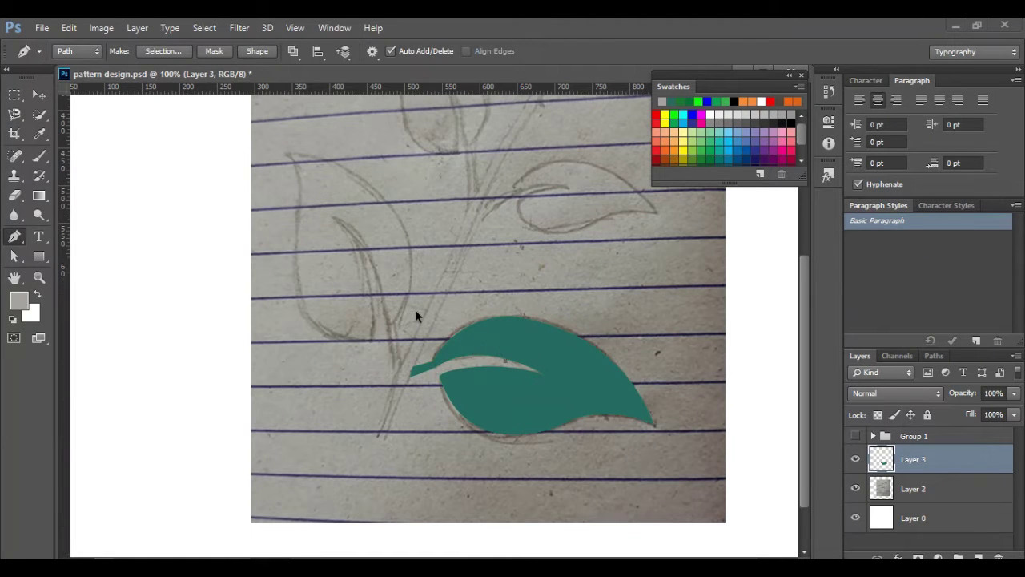
{"action": "key", "text": "ctrl+alt+z"}
{"action": "key", "text": "ctrl+alt+z"}
- Create a new layer above Layer 3 and paste a copy of the teal leaf into it
{"action": "right_click", "coordinate": [563, 377]}
{"action": "key", "text": "Escape"}
{"action": "left_click", "coordinate": [14, 94]}
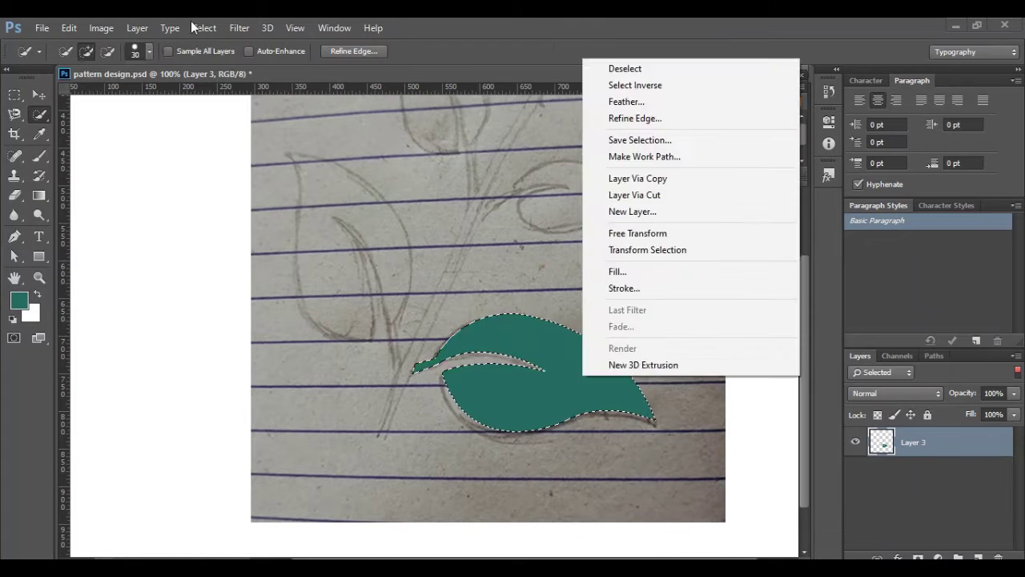
{"action": "left_click", "coordinate": [69, 27]}
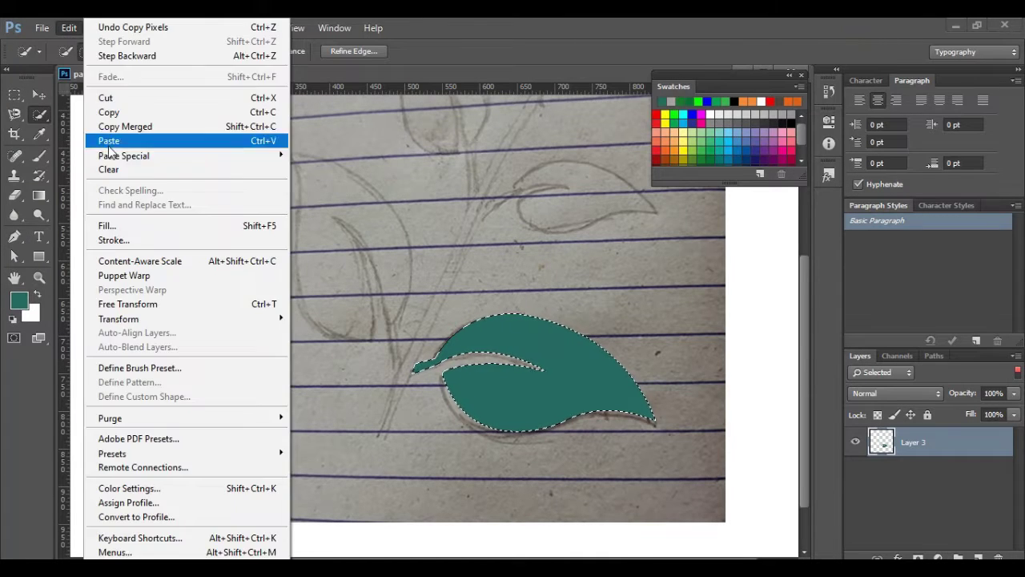
{"action": "left_click", "coordinate": [137, 27]}
{"action": "mouse_move", "coordinate": [148, 45]}
{"action": "left_click", "coordinate": [343, 48]}
{"action": "key", "text": "Return"}
{"action": "left_click", "coordinate": [69, 27]}
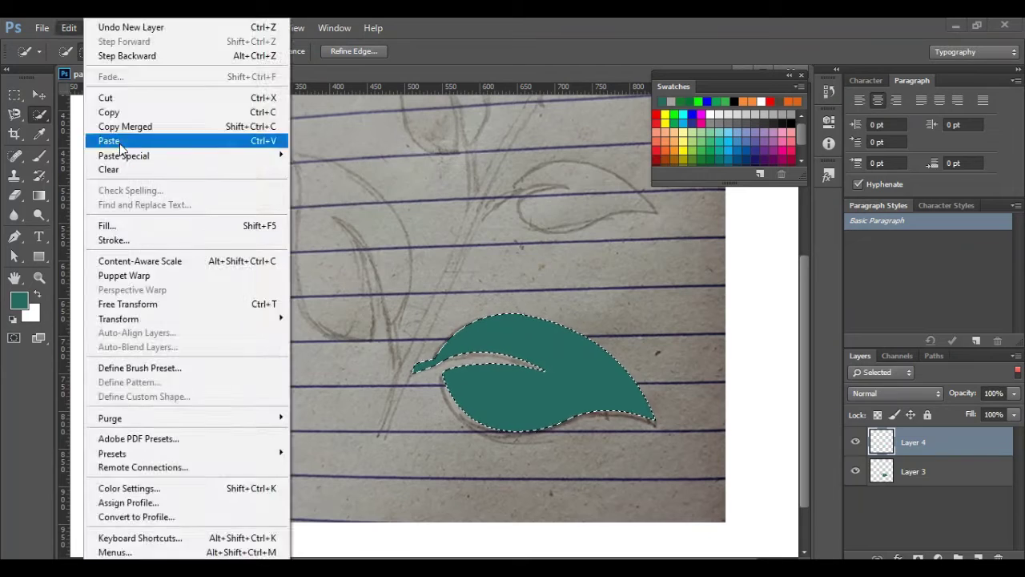
{"action": "left_click", "coordinate": [121, 143]}
- Flip the copied leaf vertically and rotate it to about -115° over the large left leaf sketch with Free Transform
{"action": "key", "text": "ctrl+t"}
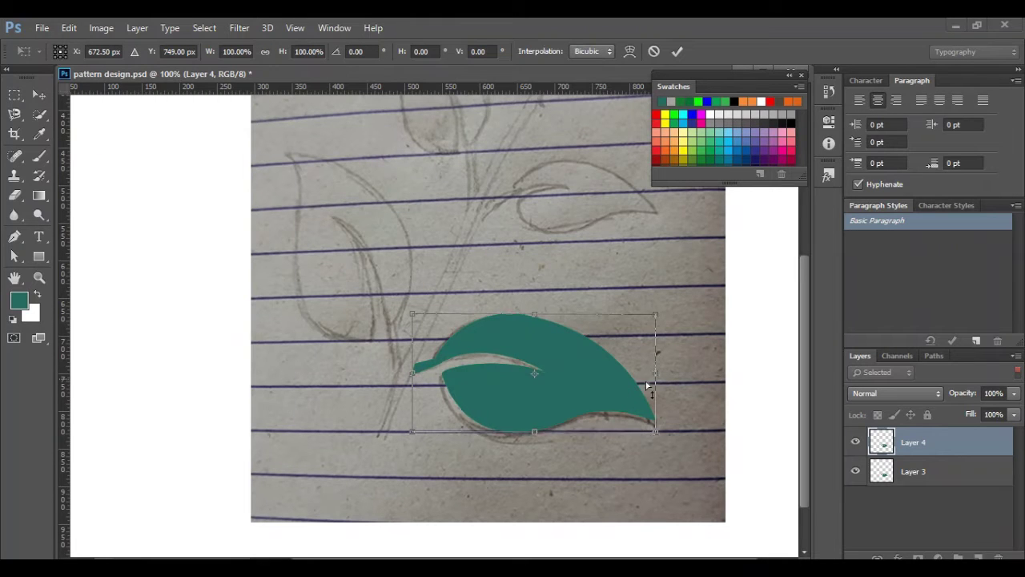
{"action": "left_click_drag", "start_coordinate": [657, 373], "coordinate": [172, 337]}
{"action": "key", "text": "ctrl+z"}
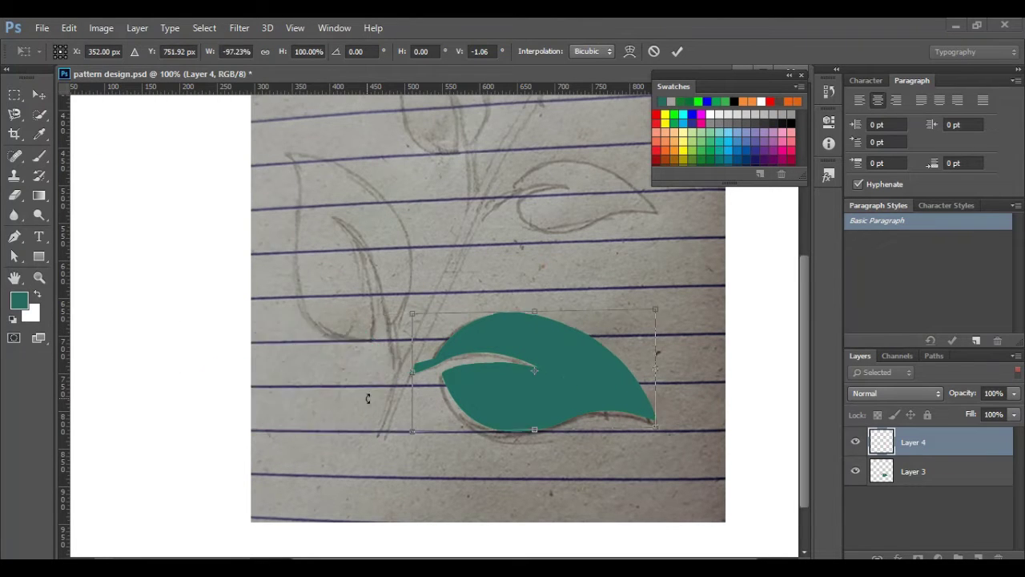
{"action": "right_click", "coordinate": [565, 368]}
{"action": "left_click", "coordinate": [628, 297]}
{"action": "left_click_drag", "start_coordinate": [607, 510], "coordinate": [521, 234]}
{"action": "right_click", "coordinate": [521, 234]}
{"action": "left_click", "coordinate": [560, 474]}
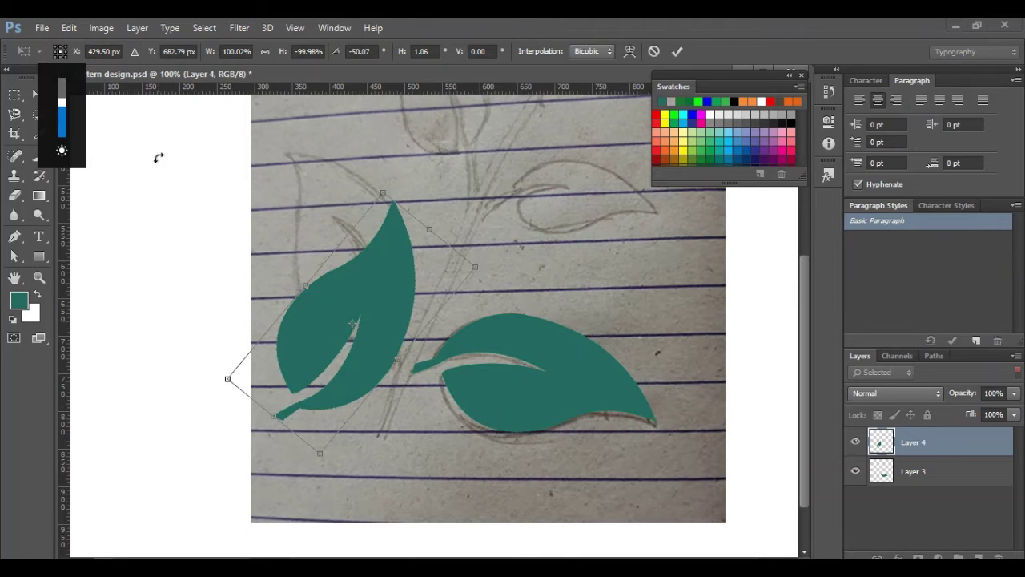
{"action": "left_click_drag", "start_coordinate": [360, 487], "coordinate": [243, 168]}
- Warp the left leaf copy so its tip and edges match the pencil outline, and apply the transform
{"action": "right_click", "coordinate": [331, 211]}
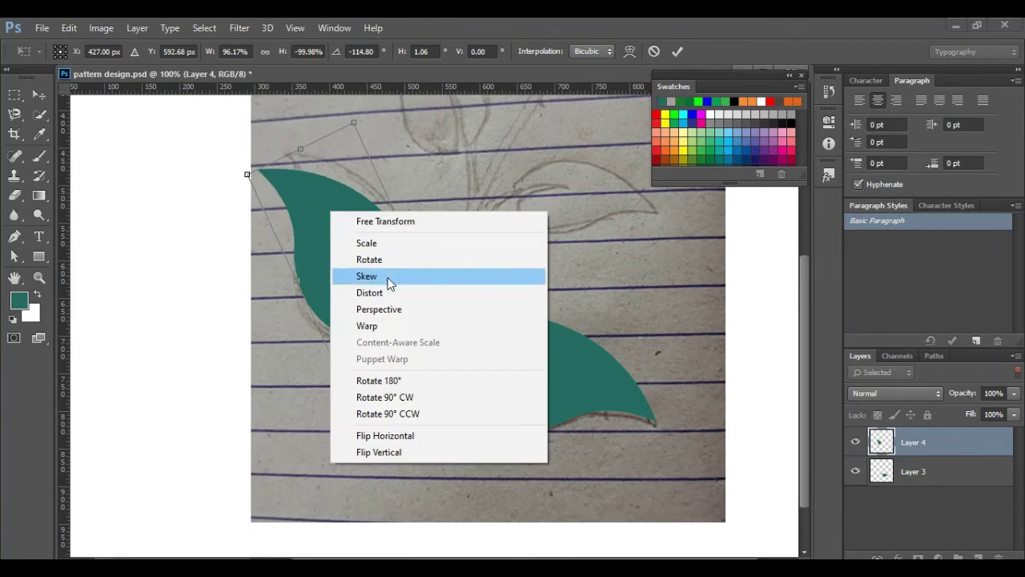
{"action": "left_click", "coordinate": [385, 326]}
{"action": "left_click_drag", "start_coordinate": [419, 250], "coordinate": [405, 216]}
{"action": "left_click_drag", "start_coordinate": [355, 123], "coordinate": [348, 110]}
{"action": "left_click_drag", "start_coordinate": [248, 175], "coordinate": [277, 152]}
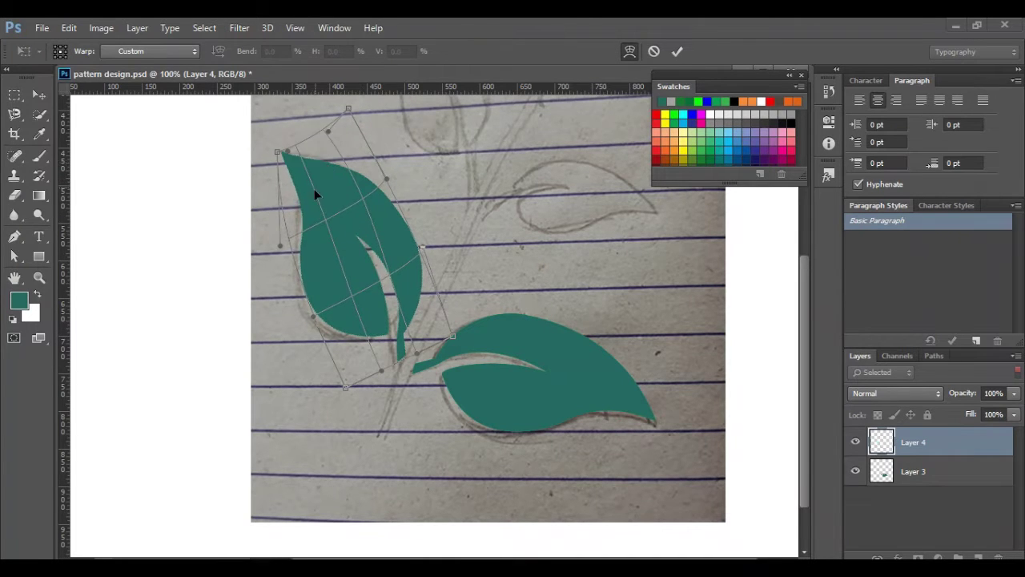
{"action": "left_click_drag", "start_coordinate": [279, 246], "coordinate": [275, 238]}
{"action": "left_click_drag", "start_coordinate": [347, 109], "coordinate": [356, 125]}
{"action": "key", "text": "Return"}
- Select the left leaf with the Quick Selection tool and create Layer 5 for a duplicate of it
{"action": "key", "text": "w"}
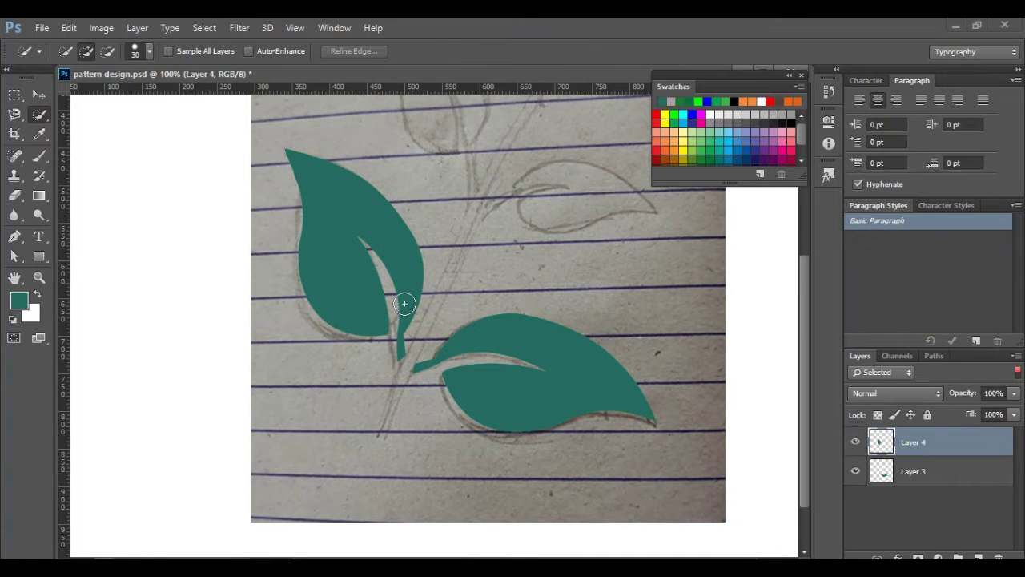
{"action": "left_click", "coordinate": [40, 96]}
{"action": "scroll", "coordinate": [462, 372], "scroll_direction": "down", "scroll_amount": 2}
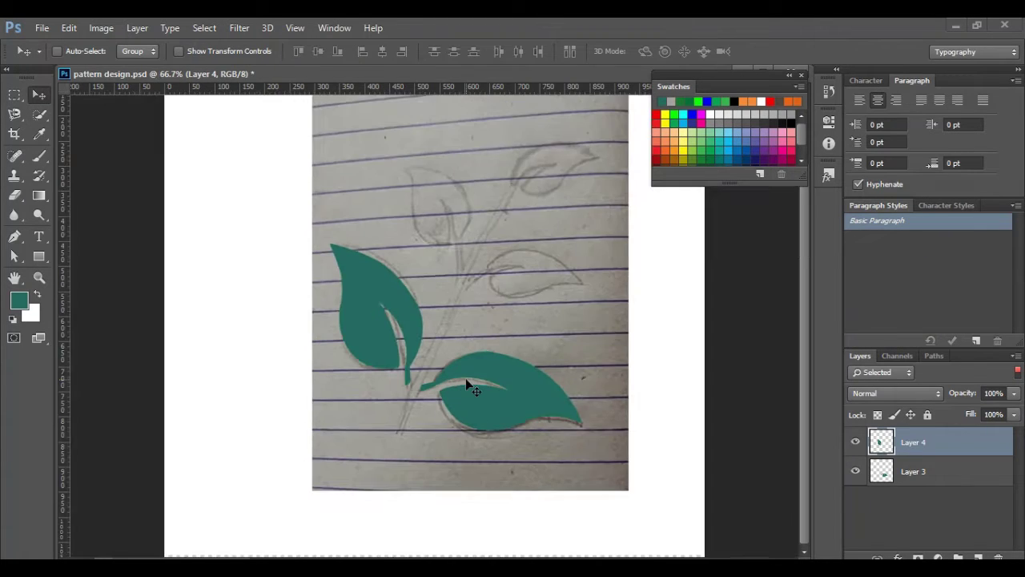
{"action": "scroll", "coordinate": [470, 385], "scroll_direction": "up", "scroll_amount": 2}
{"action": "left_click", "coordinate": [101, 29]}
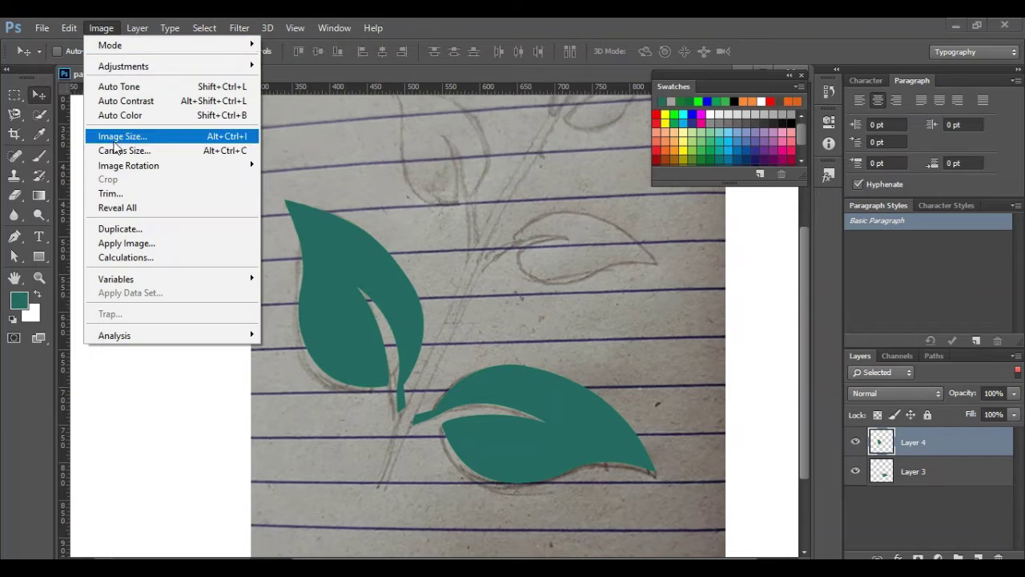
{"action": "left_click", "coordinate": [396, 278]}
{"action": "key", "text": "w"}
{"action": "left_click", "coordinate": [370, 311]}
{"action": "left_click", "coordinate": [101, 28]}
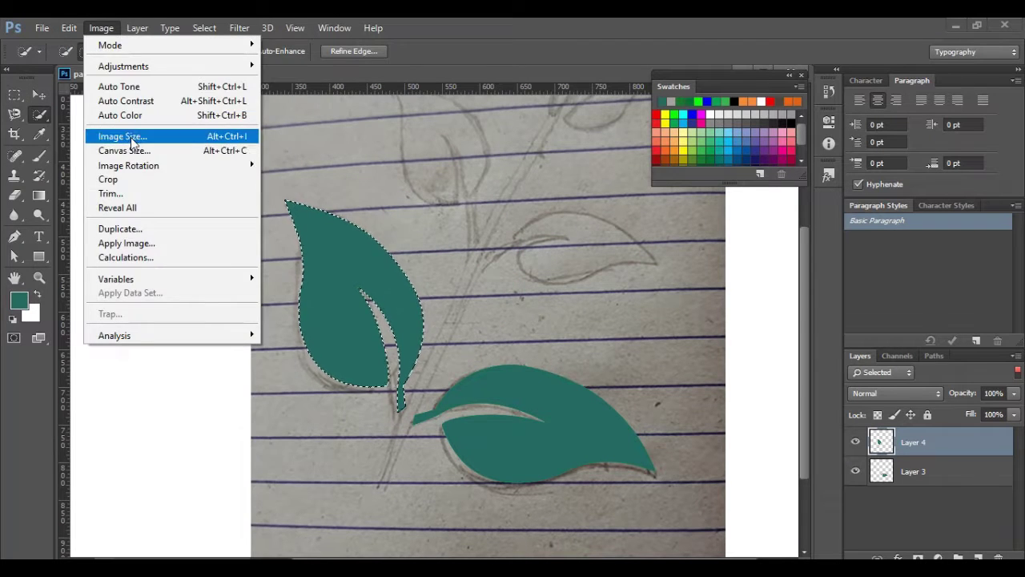
{"action": "left_click", "coordinate": [316, 45]}
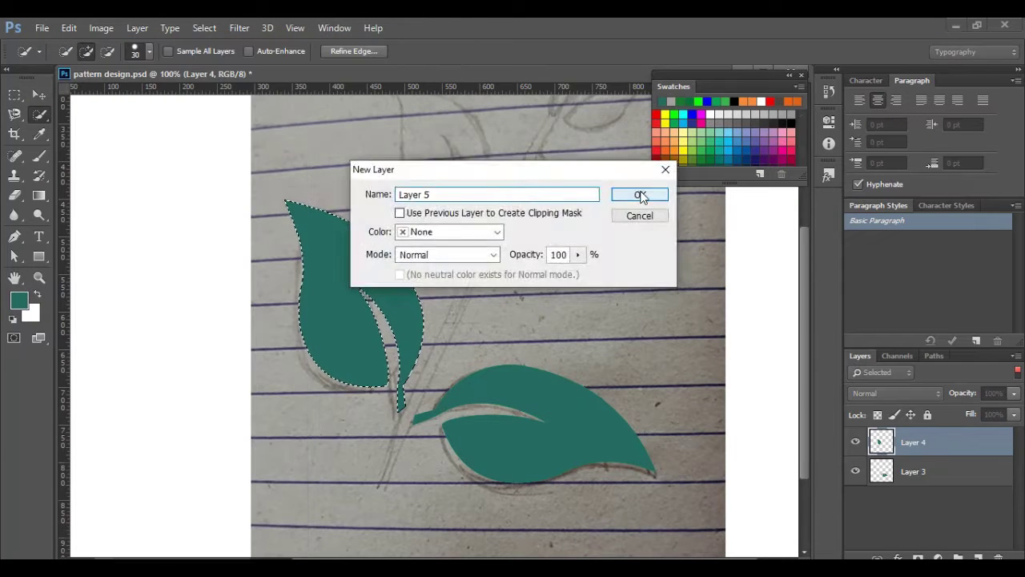
{"action": "left_click", "coordinate": [647, 194]}
- Place the duplicated leaf over the upper-left leaf sketch and scale it to about 79%
{"action": "left_click", "coordinate": [35, 96]}
{"action": "left_click_drag", "start_coordinate": [423, 338], "coordinate": [522, 239]}
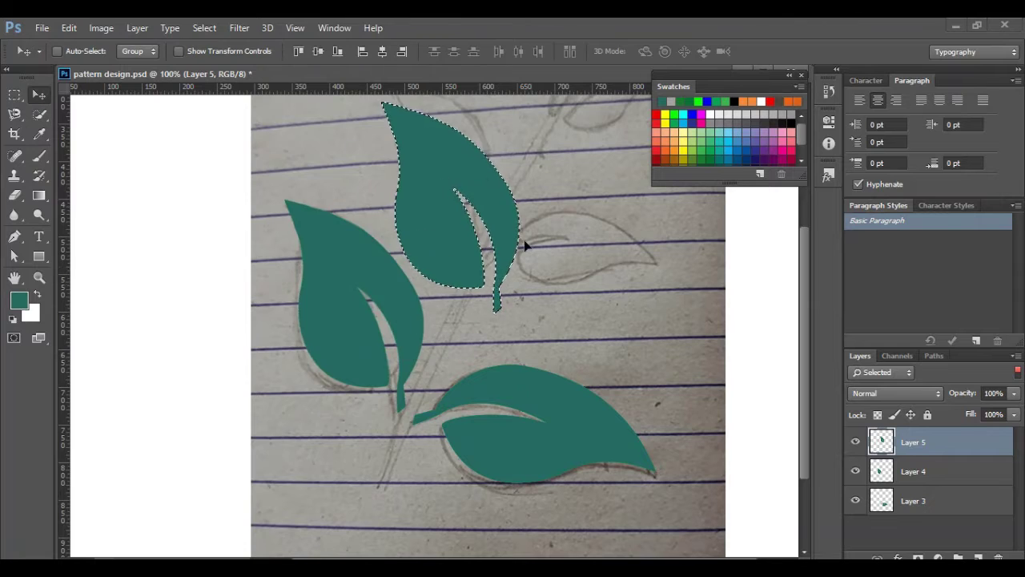
{"action": "key", "text": "ctrl+minus"}
{"action": "key", "text": "ctrl+t"}
{"action": "left_click_drag", "start_coordinate": [492, 319], "coordinate": [472, 289]}
{"action": "left_click_drag", "start_coordinate": [439, 210], "coordinate": [447, 203]}
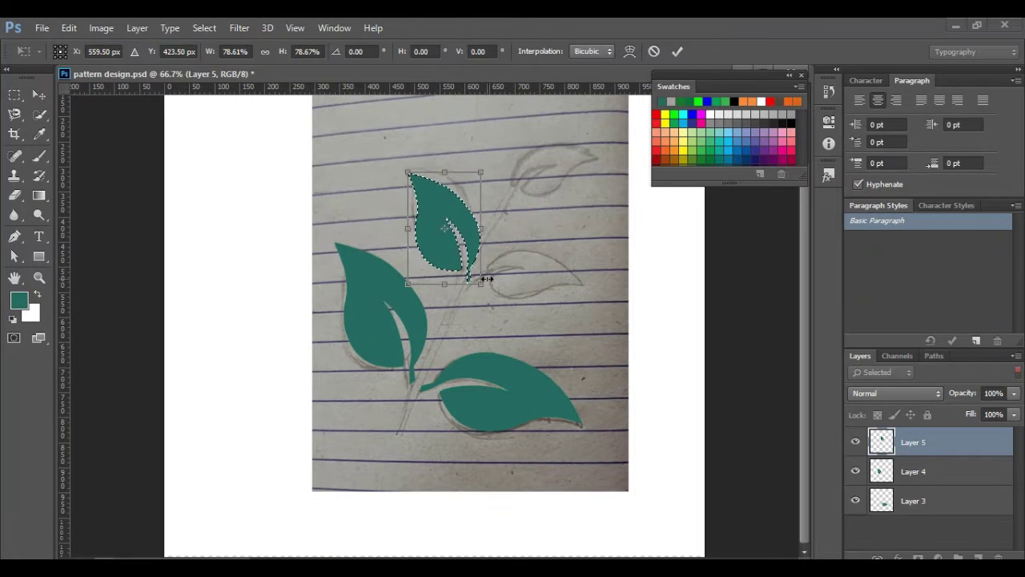
{"action": "key", "text": "Return"}
{"action": "key", "text": "ctrl+plus"}
{"action": "left_click_drag", "start_coordinate": [444, 165], "coordinate": [434, 152]}
- Select the large left leaf on Layer 4 with the Quick Selection tool
{"action": "right_click", "coordinate": [340, 315]}
{"action": "right_click", "coordinate": [327, 280]}
{"action": "left_click", "coordinate": [107, 135]}
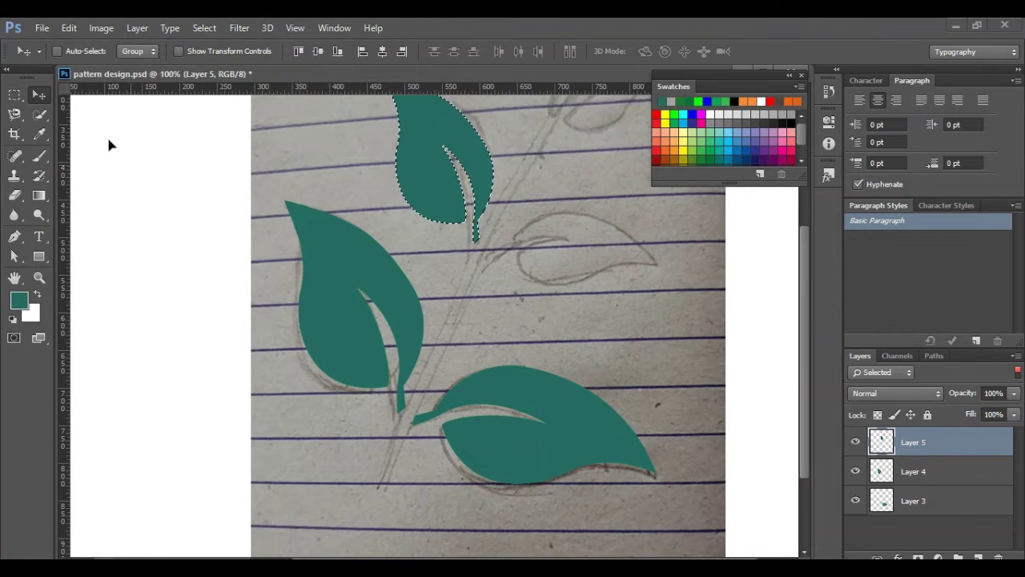
{"action": "left_click", "coordinate": [39, 114]}
{"action": "left_click", "coordinate": [915, 469]}
{"action": "left_click_drag", "start_coordinate": [340, 277], "coordinate": [385, 361]}
- Fill the selected left leaf on Layer 4 with a bright green swatch colour
{"action": "right_click", "coordinate": [367, 336]}
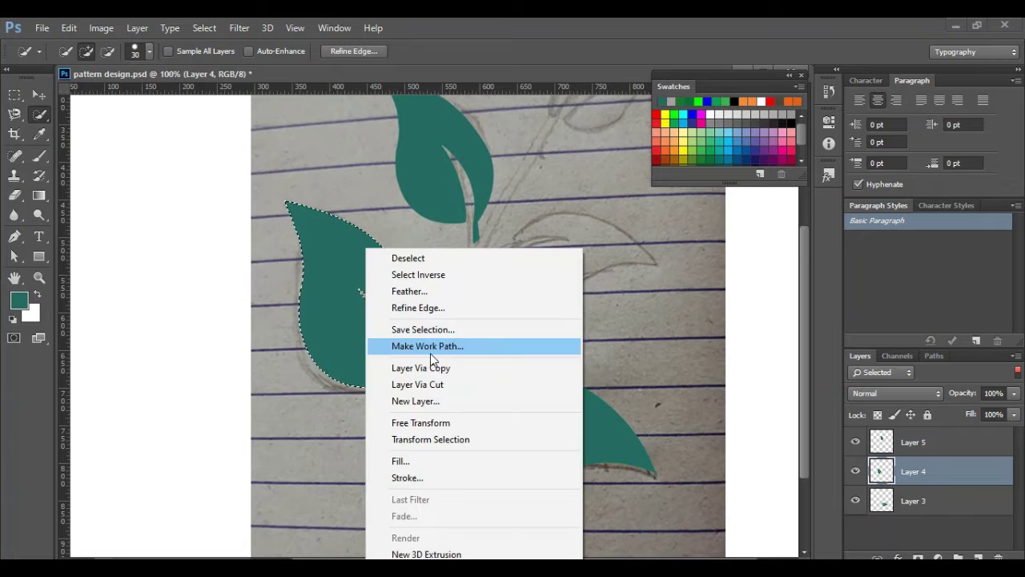
{"action": "left_click", "coordinate": [425, 460]}
{"action": "left_click", "coordinate": [509, 185]}
{"action": "left_click", "coordinate": [507, 214]}
{"action": "left_click", "coordinate": [507, 186]}
{"action": "left_click", "coordinate": [501, 225]}
{"action": "left_click", "coordinate": [705, 149]}
{"action": "key", "text": "Return"}
{"action": "key", "text": "Return"}
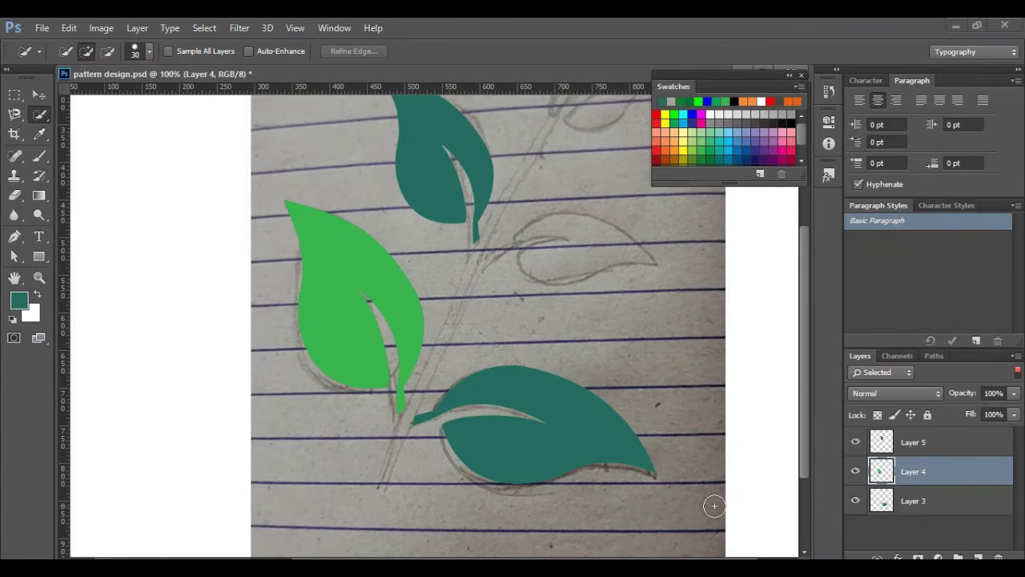
- Select the lower-right leaf on Layer 3 with the Quick Selection tool and copy it onto a new layer
{"action": "key", "text": "ctrl+minus"}
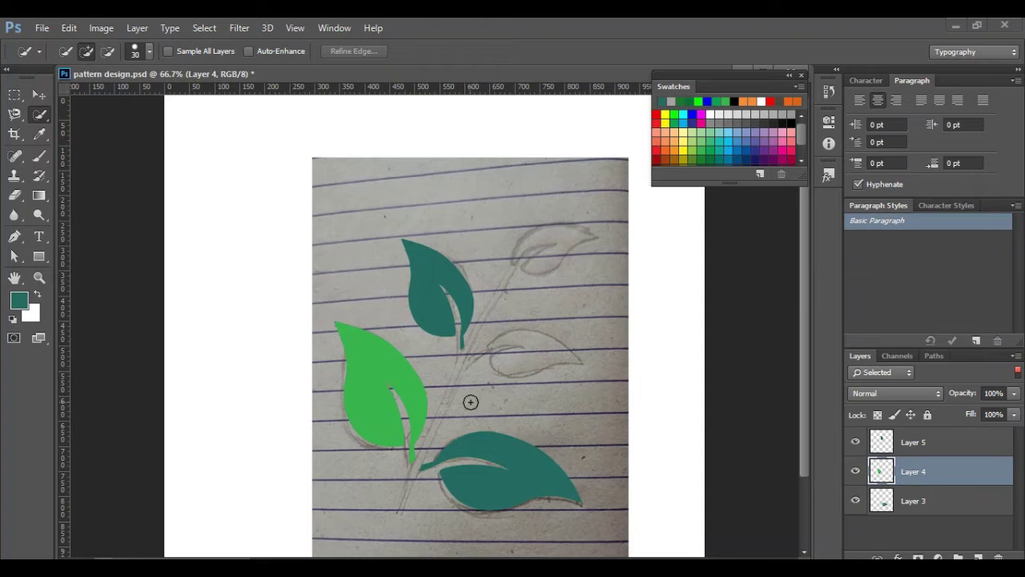
{"action": "left_click", "coordinate": [962, 506]}
{"action": "key", "text": "ctrl+t"}
{"action": "left_click", "coordinate": [69, 28]}
{"action": "left_click", "coordinate": [43, 115]}
{"action": "left_click", "coordinate": [41, 114]}
{"action": "left_click", "coordinate": [69, 28]}
{"action": "left_click", "coordinate": [109, 113]}
{"action": "left_click", "coordinate": [131, 28]}
{"action": "mouse_move", "coordinate": [141, 41]}
{"action": "left_click", "coordinate": [329, 41]}
{"action": "left_click", "coordinate": [647, 197]}
{"action": "left_click", "coordinate": [68, 28]}
{"action": "left_click", "coordinate": [115, 142]}
- Move the copied leaf over the middle-right leaf sketch and scale it down to fit
{"action": "left_click", "coordinate": [38, 94]}
{"action": "left_click_drag", "start_coordinate": [533, 472], "coordinate": [575, 366]}
{"action": "key", "text": "ctrl+t"}
{"action": "left_click_drag", "start_coordinate": [624, 404], "coordinate": [560, 383]}
{"action": "key", "text": "Return"}
{"action": "key", "text": "ctrl+plus"}
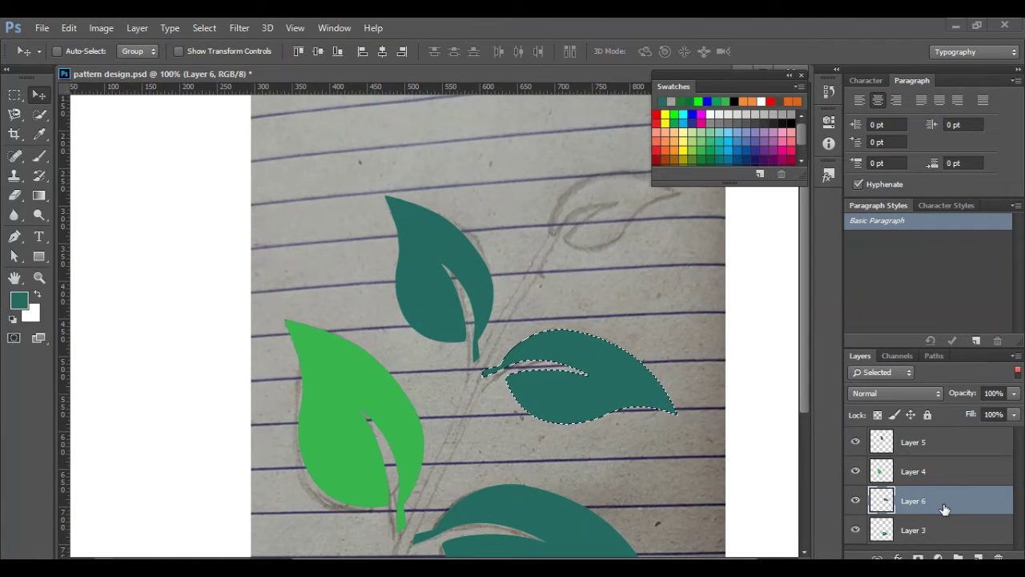
- Duplicate the middle-right leaf and use Free Transform to shrink and rotate the copy over the upper-right leaf sketch
{"action": "key", "text": "ctrl+j"}
{"action": "left_click_drag", "start_coordinate": [624, 389], "coordinate": [649, 238]}
{"action": "key", "text": "ctrl+t"}
{"action": "left_click_drag", "start_coordinate": [710, 286], "coordinate": [732, 194]}
{"action": "scroll", "coordinate": [639, 209], "scroll_direction": "right", "scroll_amount": 1}
{"action": "left_click_drag", "start_coordinate": [551, 330], "coordinate": [542, 286]}
{"action": "left_click_drag", "start_coordinate": [579, 112], "coordinate": [605, 122]}
{"action": "key", "text": "ctrl+minus"}
{"action": "right_click", "coordinate": [576, 225]}
{"action": "left_click", "coordinate": [530, 197]}
- Select the upper-right leaf on Layer 7 with the Quick Selection tool and fill it with bright green
{"action": "left_click", "coordinate": [38, 114]}
{"action": "left_click", "coordinate": [471, 243]}
{"action": "left_click", "coordinate": [569, 236]}
{"action": "right_click", "coordinate": [571, 239]}
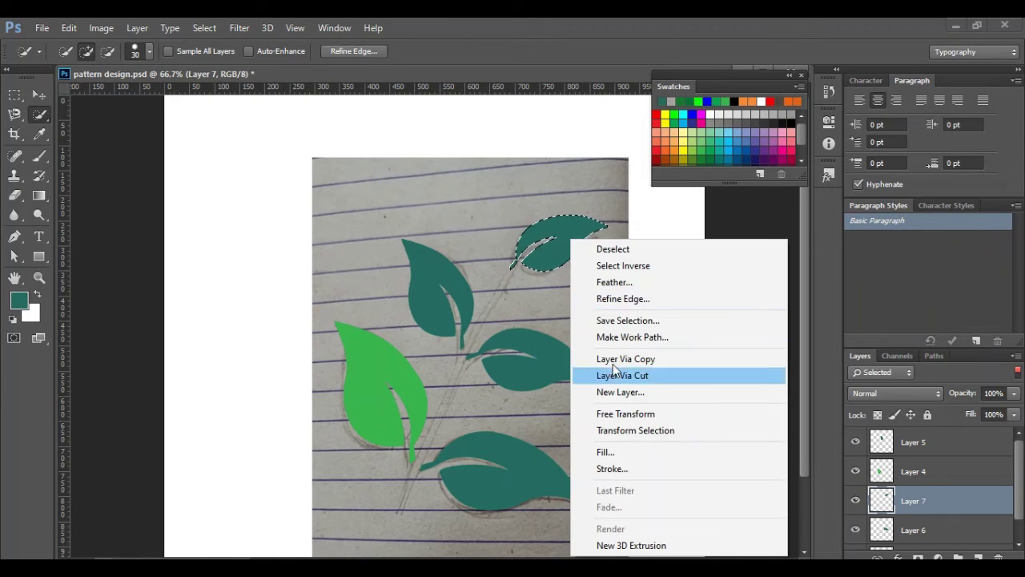
{"action": "left_click", "coordinate": [605, 452]}
{"action": "left_click", "coordinate": [521, 185]}
{"action": "left_click", "coordinate": [481, 222]}
{"action": "left_click", "coordinate": [944, 279]}
{"action": "key", "text": "Return"}
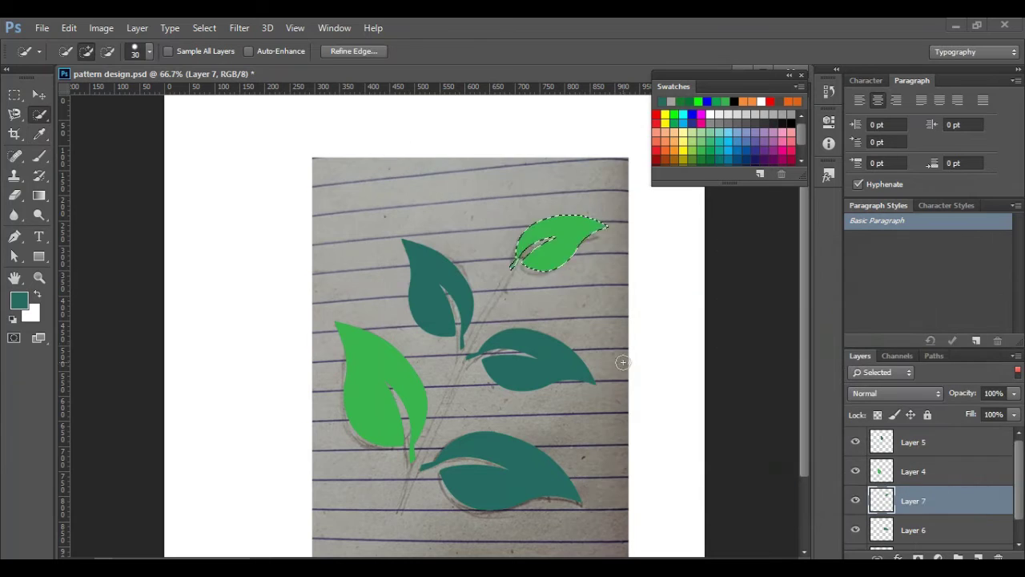
- Trace the sketched stem with the Pen tool and turn the closed path into a selection
{"action": "scroll", "coordinate": [803, 333], "scroll_direction": "down", "scroll_amount": 3}
{"action": "left_click", "coordinate": [16, 237]}
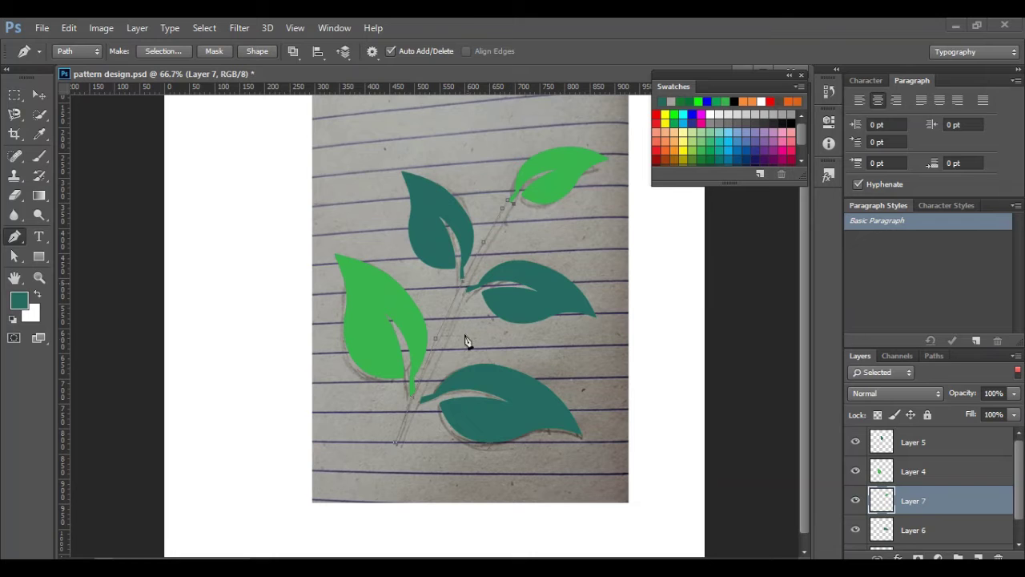
{"action": "right_click", "coordinate": [454, 311]}
{"action": "left_click", "coordinate": [489, 304]}
{"action": "left_click", "coordinate": [590, 178]}
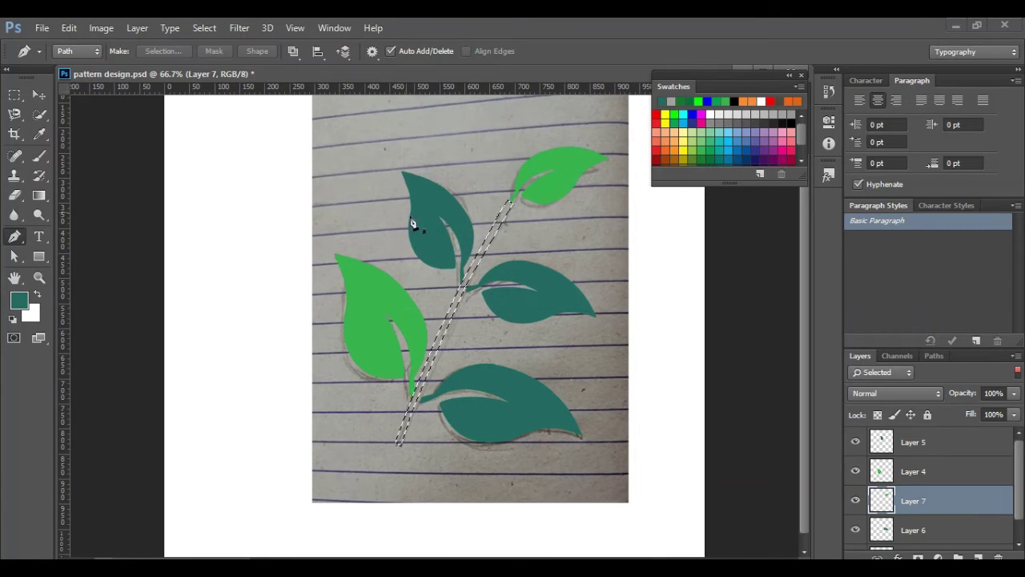
- Create a new empty layer for the stem above the upper-right leaf's layer
{"action": "right_click", "coordinate": [468, 268]}
{"action": "left_click", "coordinate": [66, 30]}
{"action": "mouse_move", "coordinate": [137, 29]}
{"action": "mouse_move", "coordinate": [146, 45]}
{"action": "left_click", "coordinate": [341, 46]}
{"action": "left_click", "coordinate": [646, 178]}
- Try to select the stem area on the new layer with the Quick Selection tool
{"action": "left_click", "coordinate": [69, 28]}
{"action": "left_click", "coordinate": [501, 372]}
{"action": "key", "text": "ctrl+d"}
{"action": "left_click", "coordinate": [43, 113]}
{"action": "left_click", "coordinate": [400, 427]}
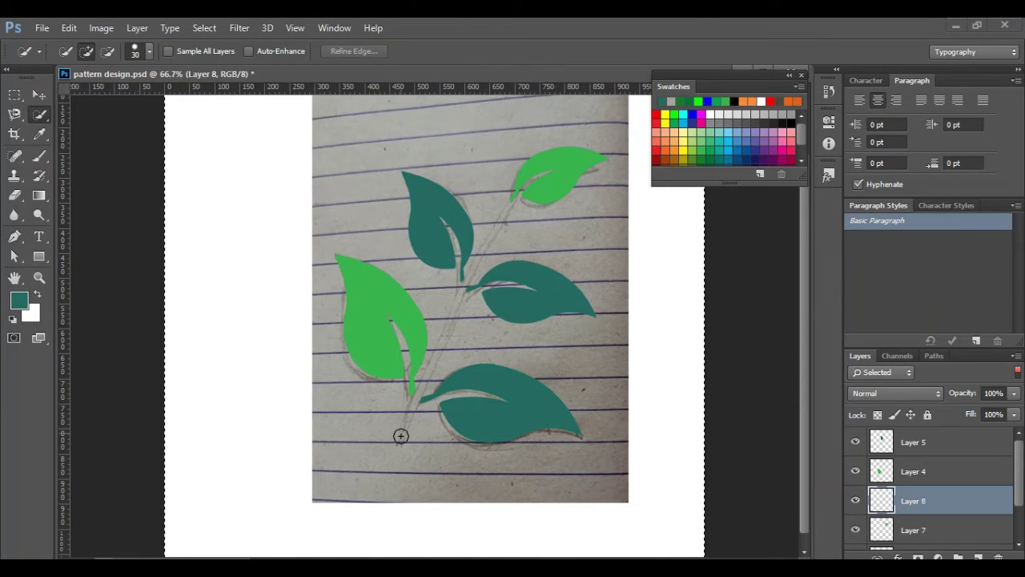
{"action": "left_click", "coordinate": [69, 28]}
{"action": "left_click", "coordinate": [104, 138]}
{"action": "left_click", "coordinate": [856, 472]}
{"action": "left_click", "coordinate": [855, 471]}
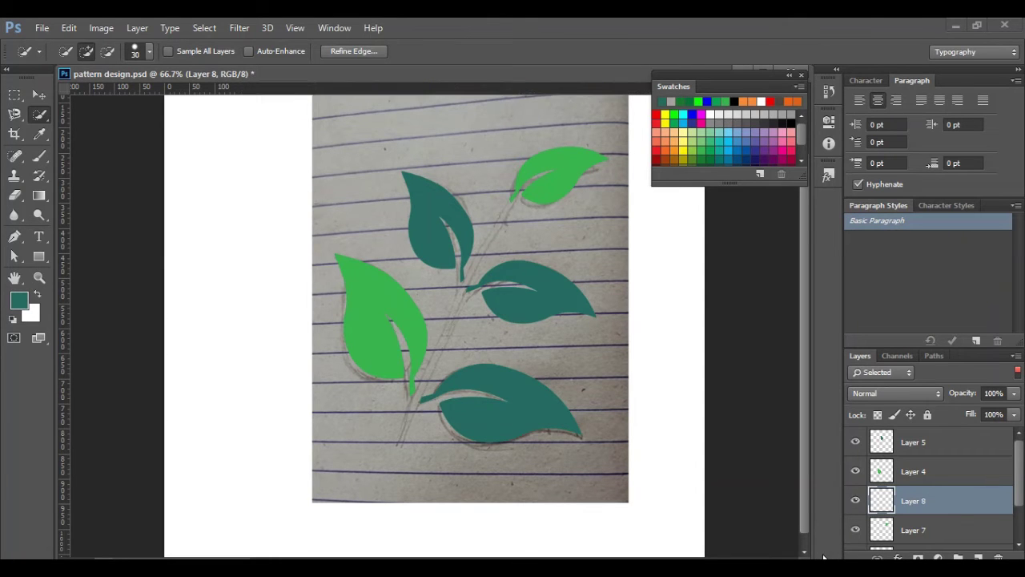
- Step back to the traced stem selection, discard it and return to the Pen tool
{"action": "left_click", "coordinate": [69, 28]}
{"action": "left_click", "coordinate": [88, 107]}
{"action": "left_click", "coordinate": [521, 238]}
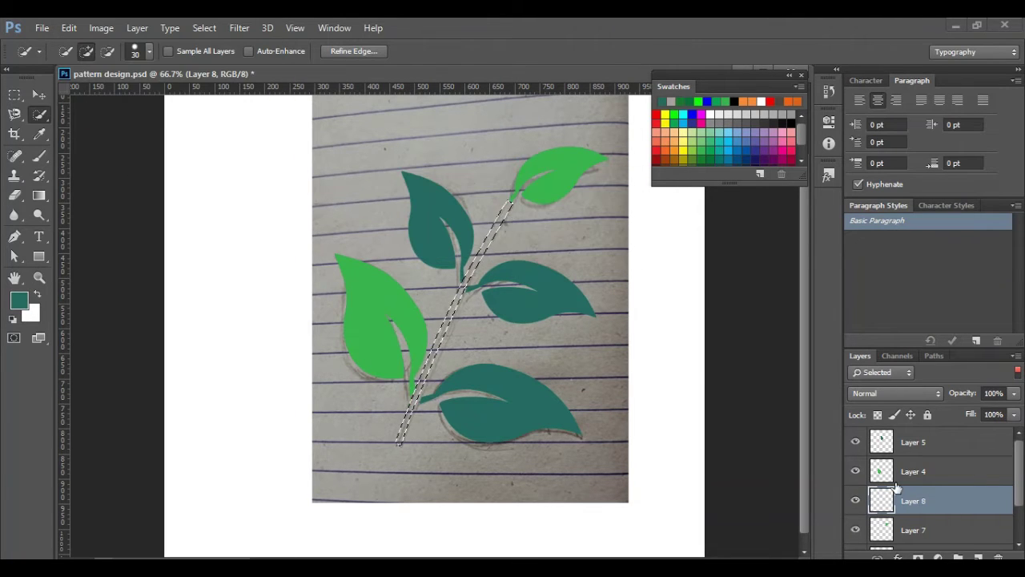
{"action": "scroll", "coordinate": [914, 525], "scroll_direction": "down", "scroll_amount": 2}
{"action": "scroll", "coordinate": [913, 525], "scroll_direction": "up", "scroll_amount": 1}
{"action": "left_click", "coordinate": [69, 28]}
{"action": "left_click", "coordinate": [88, 179]}
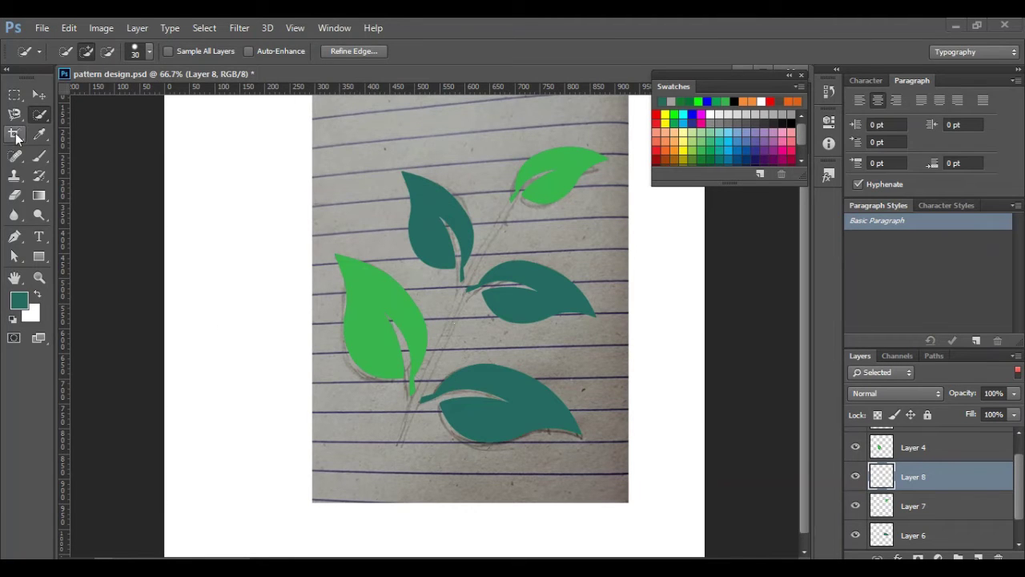
{"action": "left_click", "coordinate": [16, 237]}
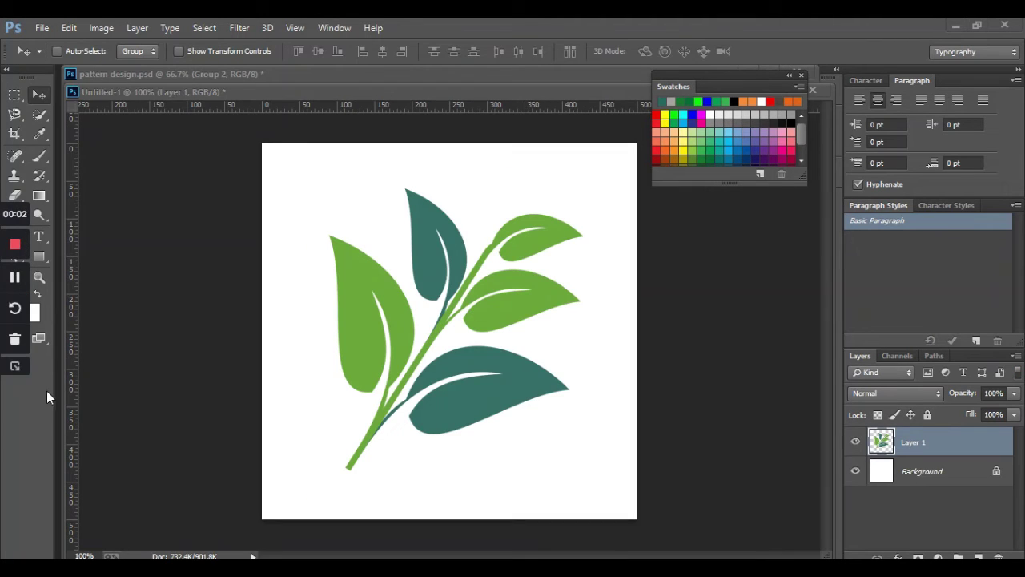
- Scale the branch on Layer 1 down to about 130 px wide and place it near the canvas centre at X 218.5, Y 224 px
{"action": "key", "text": "ctrl+t"}
{"action": "left_click_drag", "start_coordinate": [584, 473], "coordinate": [424, 293]}
{"action": "left_click_drag", "start_coordinate": [401, 258], "coordinate": [446, 329]}
{"action": "key", "text": "Return"}
{"action": "key", "text": "ctrl+t"}
{"action": "right_click", "coordinate": [441, 337]}
{"action": "left_click", "coordinate": [70, 30]}
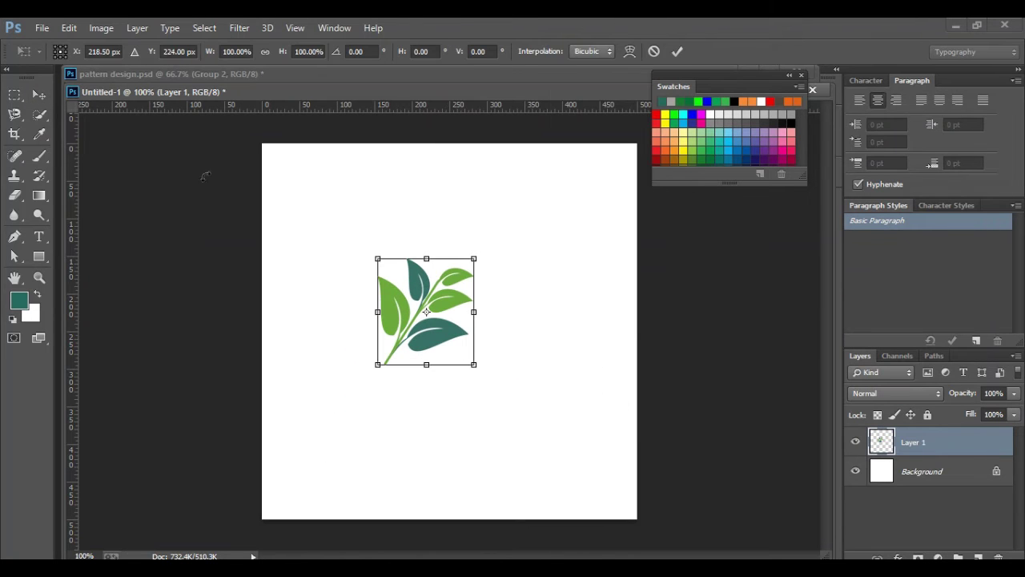
{"action": "key", "text": "Return"}
- Duplicate the small branch layer three times and place one copy to its upper left and one to its lower right
{"action": "key", "text": "ctrl+j"}
{"action": "key", "text": "ctrl+j"}
{"action": "key", "text": "ctrl+j"}
{"action": "left_click", "coordinate": [905, 504]}
{"action": "left_click_drag", "start_coordinate": [443, 343], "coordinate": [368, 295]}
- Flip Layer 1 copy 2 vertically, rotate it to about -127° and place it left of the central branch at Y 224 px
{"action": "left_click", "coordinate": [889, 472]}
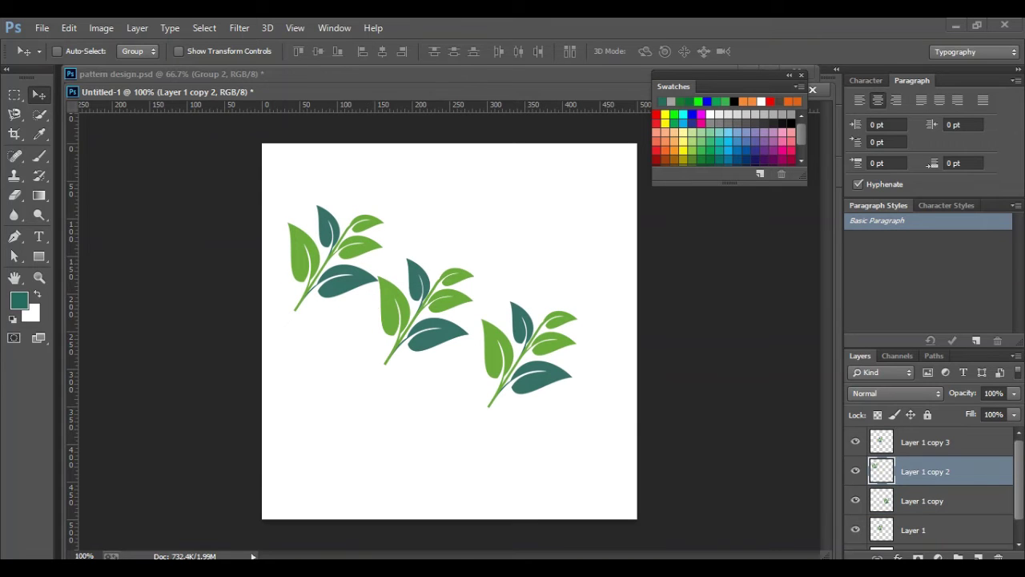
{"action": "key", "text": "ctrl+t"}
{"action": "right_click", "coordinate": [349, 247]}
{"action": "left_click", "coordinate": [401, 446]}
{"action": "right_click", "coordinate": [361, 277]}
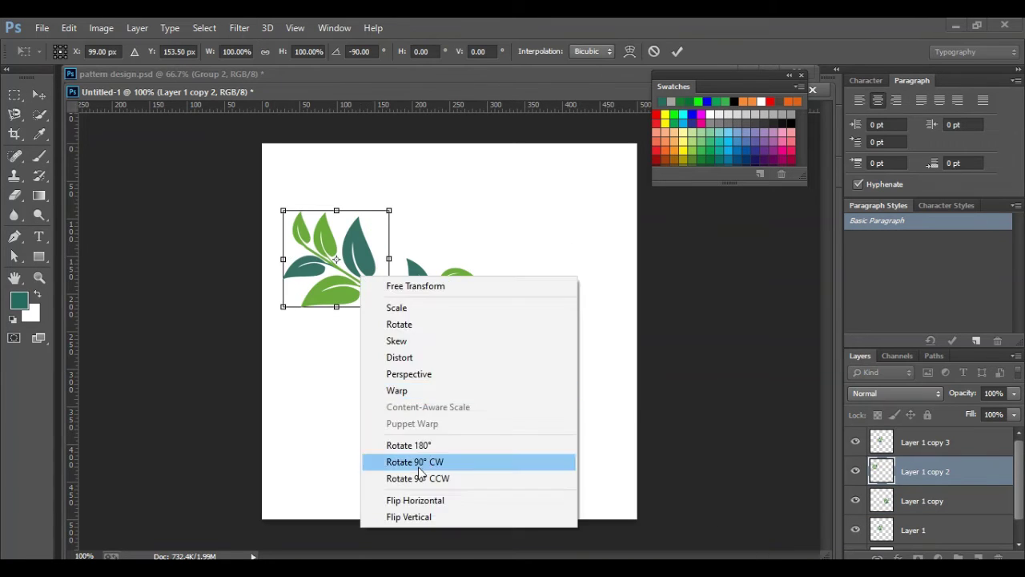
{"action": "left_click", "coordinate": [415, 517]}
{"action": "left_click_drag", "start_coordinate": [396, 203], "coordinate": [353, 186]}
{"action": "left_click_drag", "start_coordinate": [337, 265], "coordinate": [334, 319]}
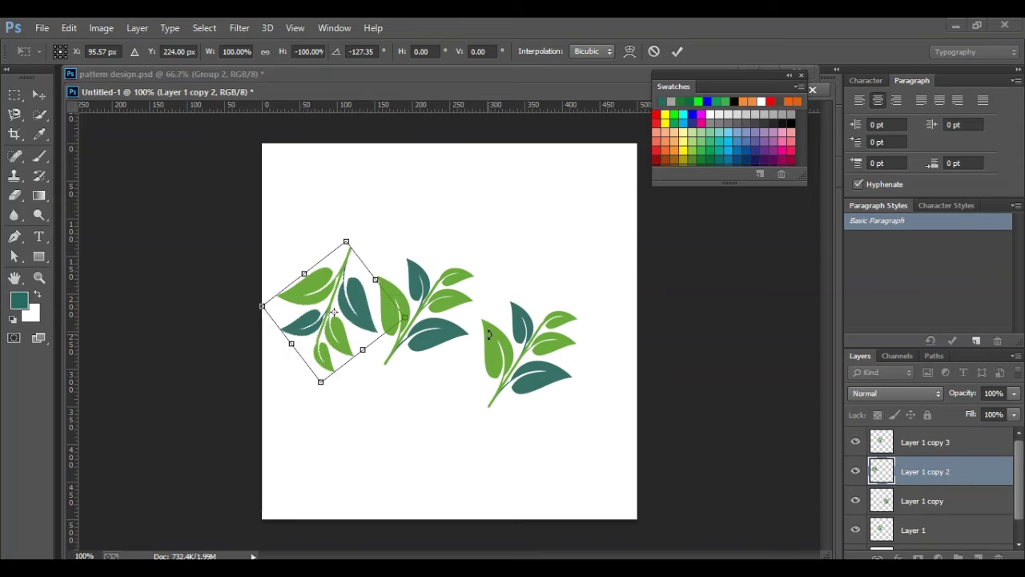
{"action": "key", "text": "Return"}
- Flip the right branch on Layer 1 copy vertically and rotate it to about -132°
{"action": "left_click", "coordinate": [936, 500]}
{"action": "key", "text": "ctrl+t"}
{"action": "right_click", "coordinate": [626, 370]}
{"action": "left_click", "coordinate": [597, 328]}
{"action": "left_click_drag", "start_coordinate": [590, 292], "coordinate": [620, 335]}
- Flip the right branch again and rotate it further until its stem end points to the upper right
{"action": "right_click", "coordinate": [620, 335]}
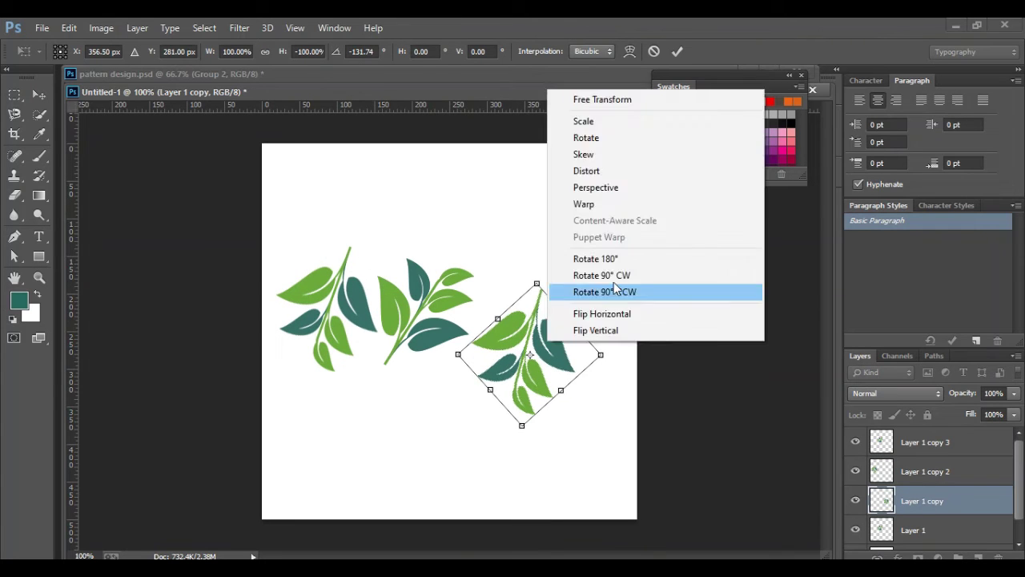
{"action": "left_click", "coordinate": [620, 361]}
{"action": "right_click", "coordinate": [612, 346]}
{"action": "left_click", "coordinate": [603, 365]}
{"action": "right_click", "coordinate": [571, 352]}
{"action": "left_click", "coordinate": [575, 335]}
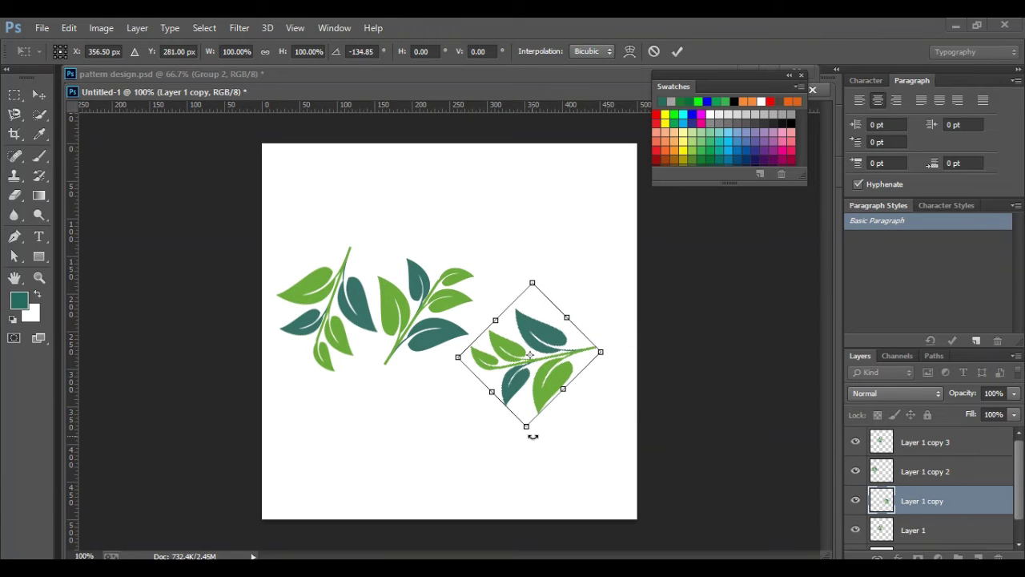
{"action": "left_click_drag", "start_coordinate": [532, 437], "coordinate": [584, 396]}
{"action": "left_click_drag", "start_coordinate": [434, 302], "coordinate": [567, 241]}
{"action": "key", "text": "Return"}
- Try moving the central branch and its spare copy to other spots on the canvas, and undo the last move
{"action": "left_click", "coordinate": [935, 532]}
{"action": "left_click_drag", "start_coordinate": [427, 343], "coordinate": [330, 531]}
{"action": "scroll", "coordinate": [906, 522], "scroll_direction": "down", "scroll_amount": 1}
{"action": "scroll", "coordinate": [906, 522], "scroll_direction": "up", "scroll_amount": 1}
{"action": "left_click", "coordinate": [926, 442]}
{"action": "left_click_drag", "start_coordinate": [419, 322], "coordinate": [503, 241]}
{"action": "left_click_drag", "start_coordinate": [435, 409], "coordinate": [418, 367]}
{"action": "key", "text": "ctrl+z"}
- Hide and remove Layer 1 copy 3, and position the Layer 1 branch midway between the two outer branches
{"action": "left_click", "coordinate": [915, 529]}
{"action": "left_click_drag", "start_coordinate": [505, 243], "coordinate": [495, 244]}
{"action": "left_click", "coordinate": [855, 442]}
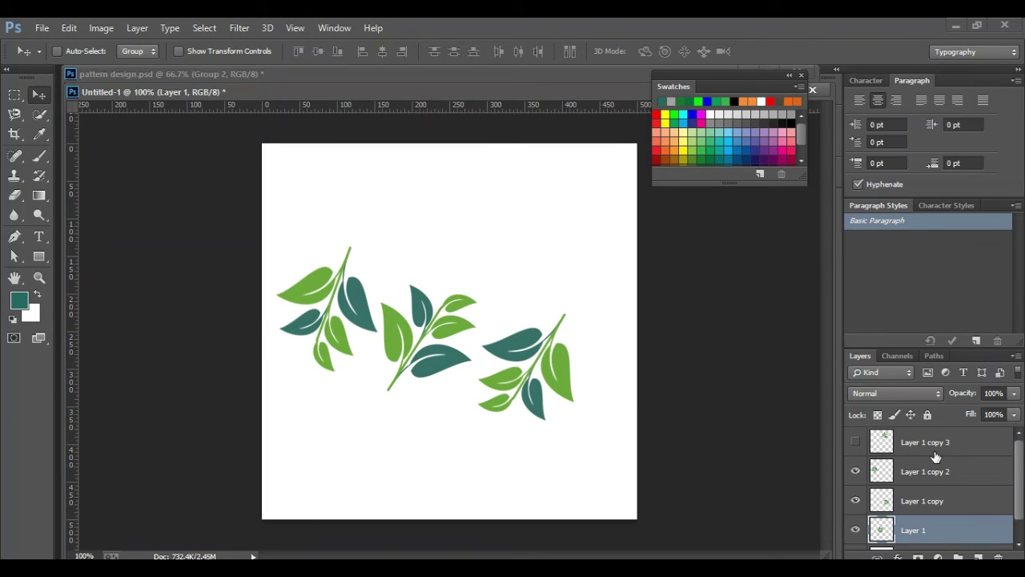
{"action": "left_click_drag", "start_coordinate": [447, 370], "coordinate": [458, 371]}
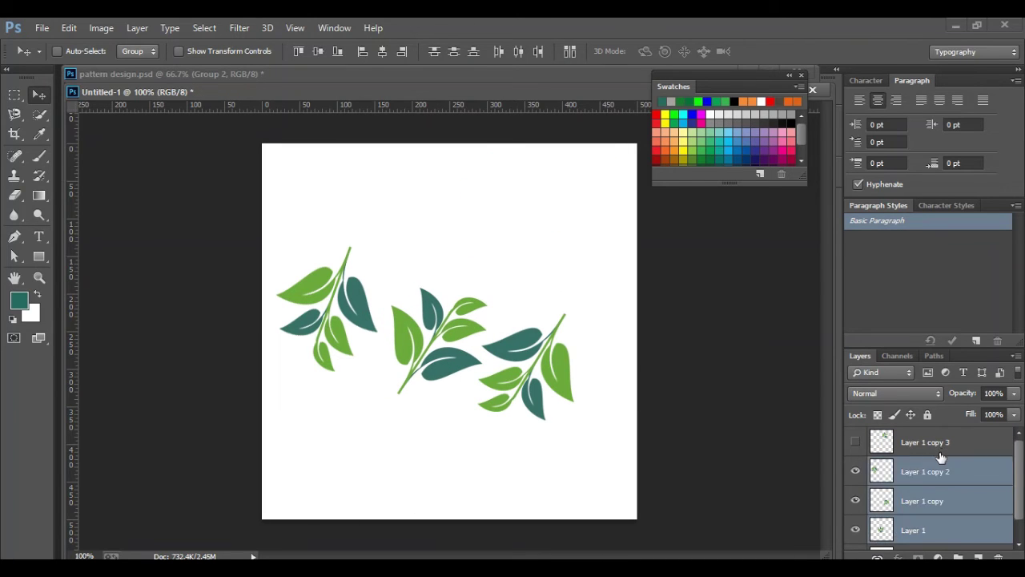
{"action": "left_click", "coordinate": [946, 468]}
{"action": "scroll", "coordinate": [945, 463], "scroll_direction": "down", "scroll_amount": 1}
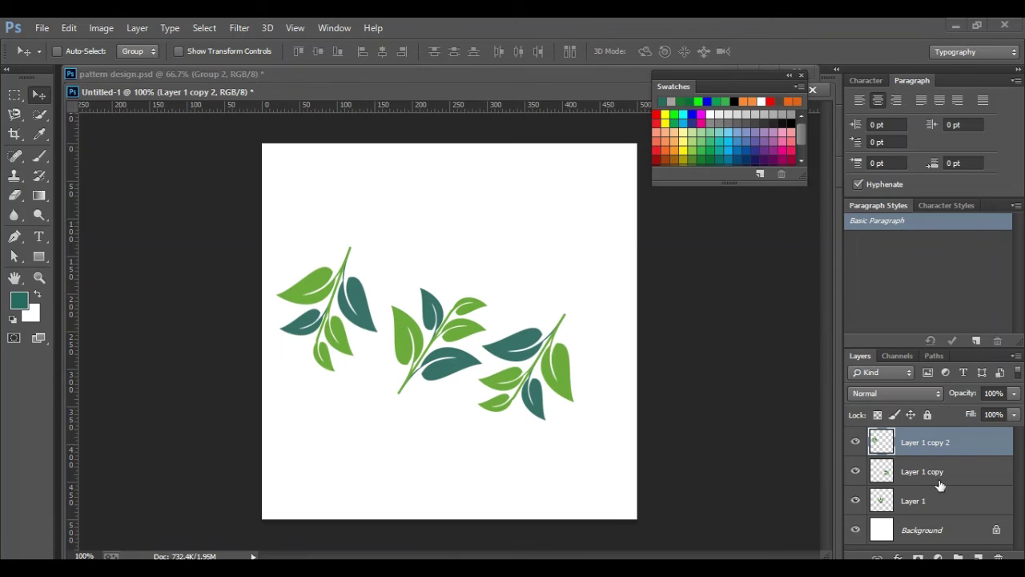
{"action": "left_click", "coordinate": [978, 556]}
{"action": "left_click", "coordinate": [926, 471]}
{"action": "left_click", "coordinate": [921, 447]}
{"action": "key", "text": "Delete"}
- Create a layer group and put the three branch layers into it
{"action": "left_click", "coordinate": [959, 556]}
{"action": "left_click_drag", "start_coordinate": [921, 460], "coordinate": [911, 438]}
{"action": "mouse_move", "coordinate": [915, 488]}
{"action": "left_mouse_down"}
{"action": "mouse_move", "coordinate": [920, 495]}
{"action": "mouse_move", "coordinate": [920, 481]}
{"action": "left_mouse_up"}
{"action": "left_click_drag", "start_coordinate": [915, 519], "coordinate": [919, 502]}
{"action": "left_click", "coordinate": [873, 436]}
- Duplicate the branch group twice, placing one copy at the canvas's lower left and the other at its upper right
{"action": "left_click", "coordinate": [916, 441]}
{"action": "left_click_drag", "start_coordinate": [537, 384], "coordinate": [459, 509]}
{"action": "key", "text": "ctrl+j"}
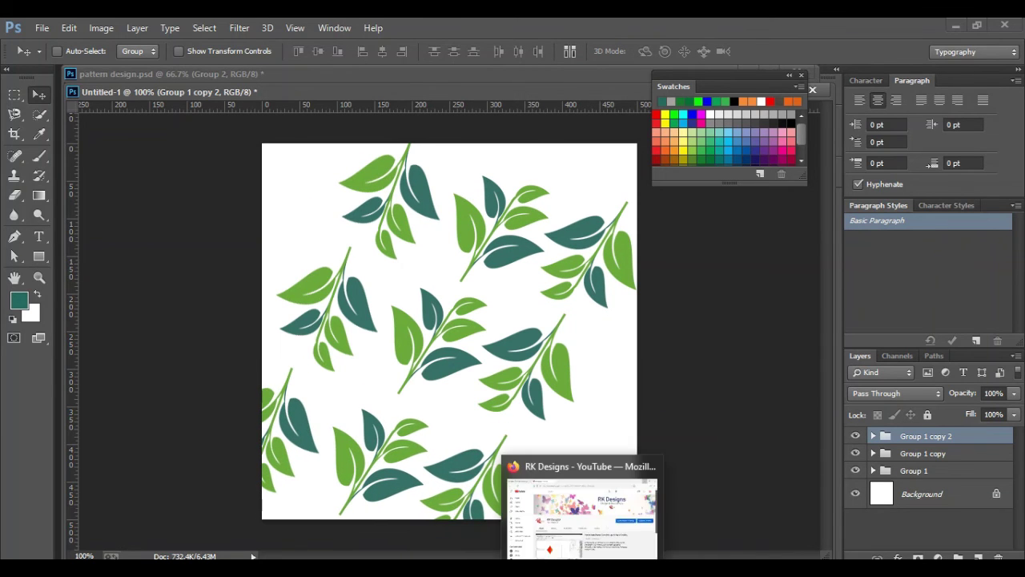
- Define the leaf canvas as a pattern named "leaf design"
{"action": "left_click", "coordinate": [69, 27]}
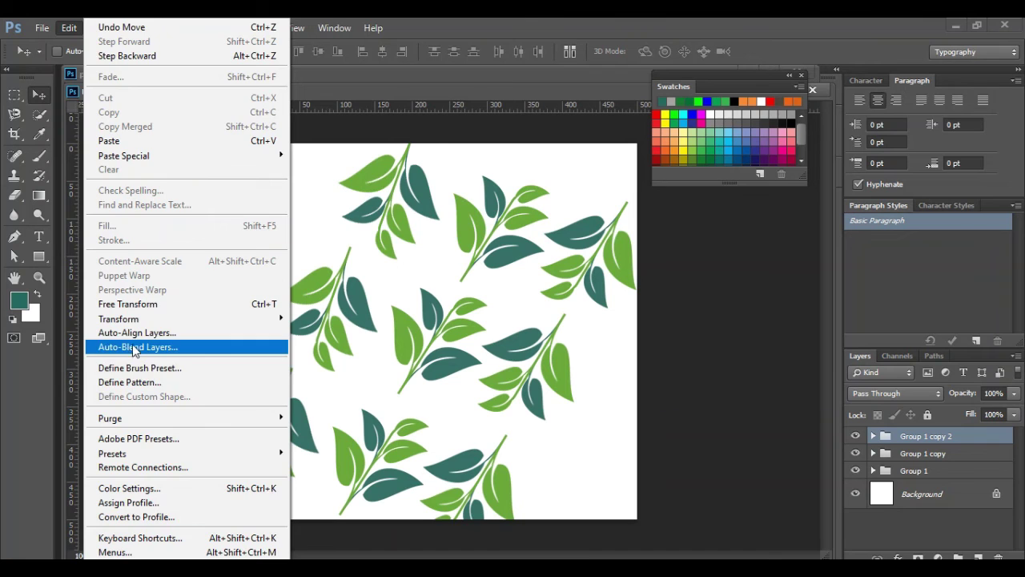
{"action": "left_click", "coordinate": [128, 381]}
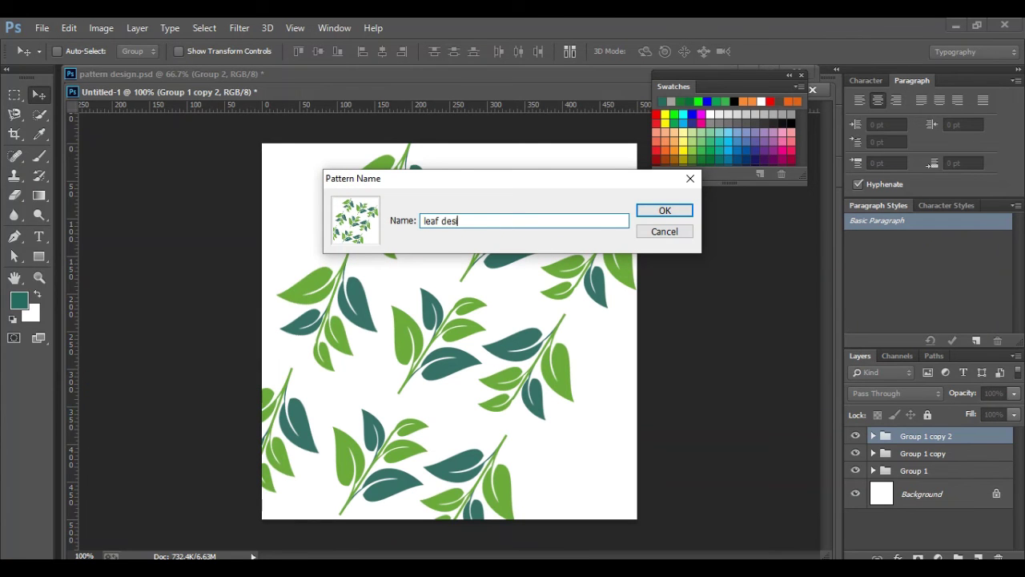
{"action": "key", "text": "Return"}
- Create a new square RGB document about 2000 px wide for testing the pattern
{"action": "key", "text": "alt+f"}
{"action": "key", "text": "n"}
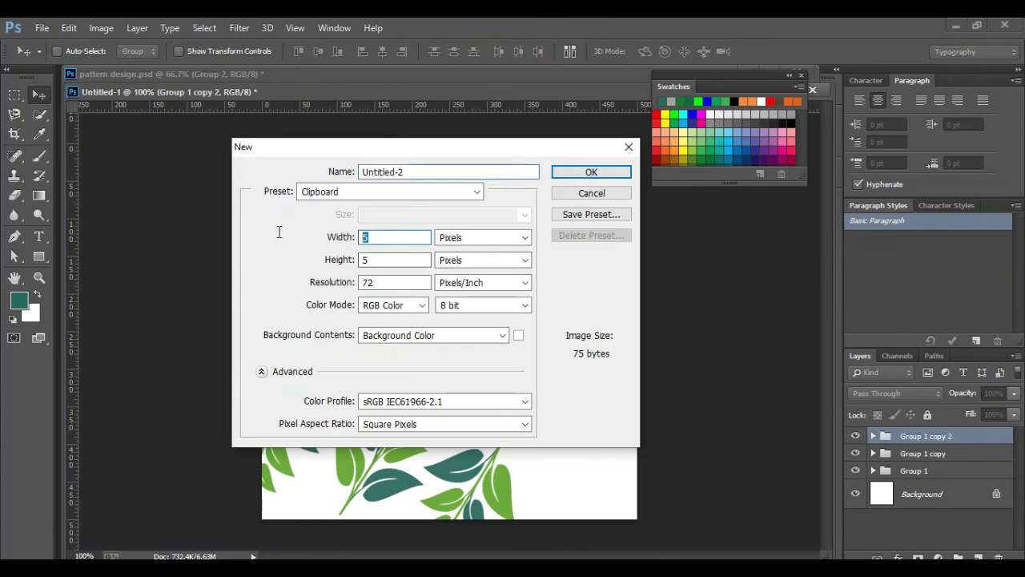
{"action": "key", "text": "Return"}
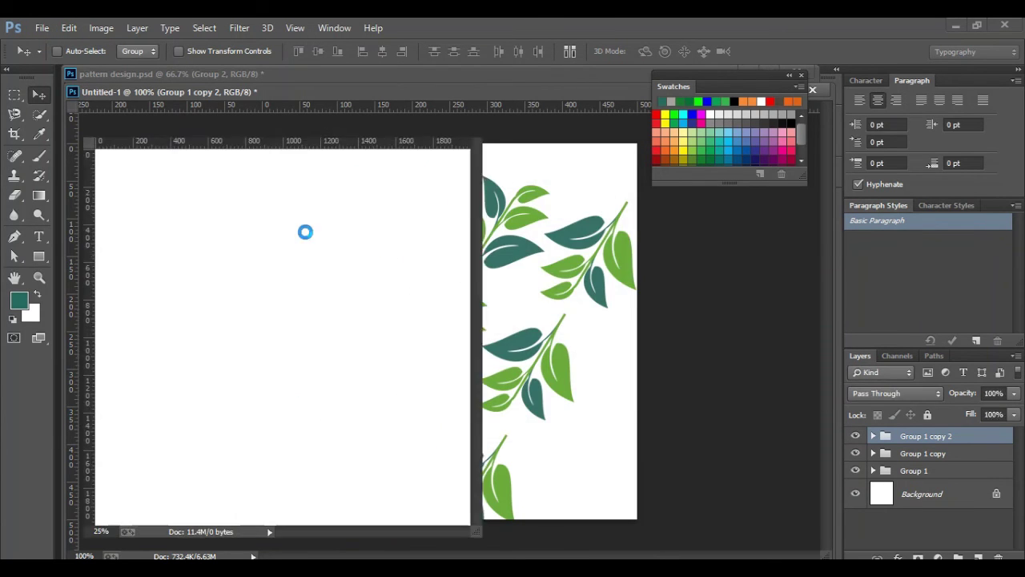
- Convert the new document's locked Background into an editable layer
{"action": "left_click", "coordinate": [146, 32]}
{"action": "double_click", "coordinate": [955, 454]}
{"action": "key", "text": "Return"}
- Add a Pattern Overlay with the leaf pattern to Layer 0 and set its scale to 59%
{"action": "left_click", "coordinate": [899, 557]}
{"action": "left_click", "coordinate": [889, 512]}
{"action": "left_click", "coordinate": [756, 322]}
{"action": "left_click", "coordinate": [731, 391]}
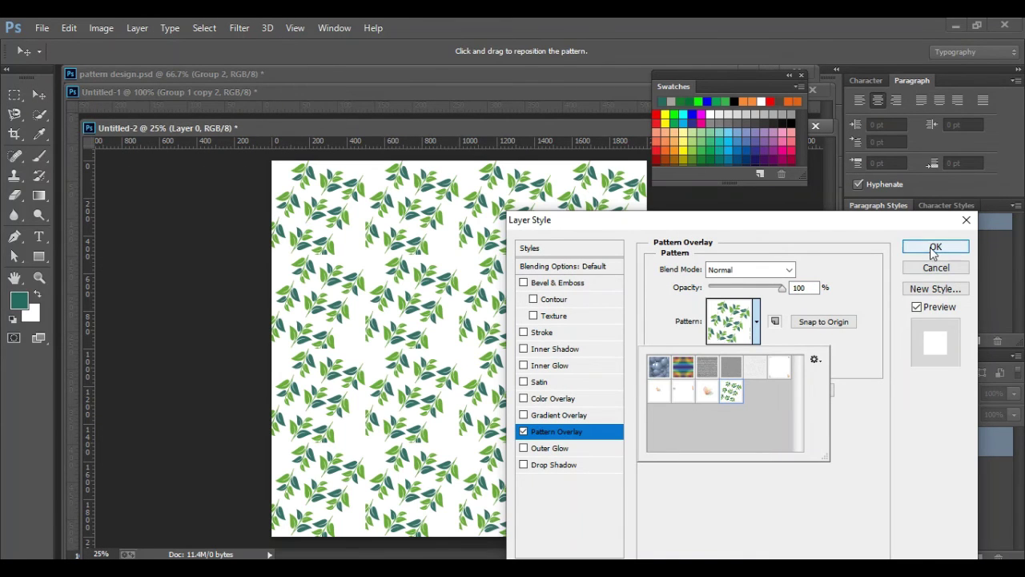
{"action": "left_click", "coordinate": [788, 316]}
{"action": "left_click_drag", "start_coordinate": [746, 355], "coordinate": [731, 355]}
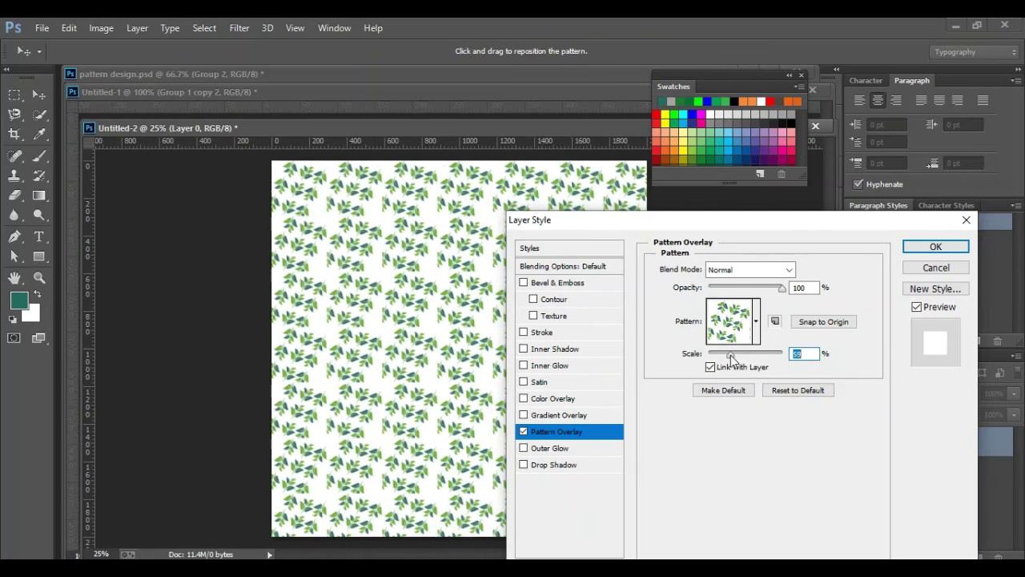
{"action": "left_click", "coordinate": [936, 247]}
- Examine the repeating leaf pattern up close and across the whole canvas
{"action": "key", "text": "ctrl+plus"}
{"action": "key", "text": "ctrl+plus"}
{"action": "key", "text": "ctrl+plus"}
{"action": "key", "text": "ctrl+plus"}
{"action": "key", "text": "ctrl+plus"}
{"action": "key", "text": "ctrl+plus"}
{"action": "key", "text": "ctrl+minus"}
{"action": "key", "text": "ctrl+minus"}
{"action": "key", "text": "ctrl+minus"}
{"action": "key", "text": "ctrl+minus"}
{"action": "key", "text": "ctrl+minus"}
{"action": "key", "text": "ctrl+minus"}
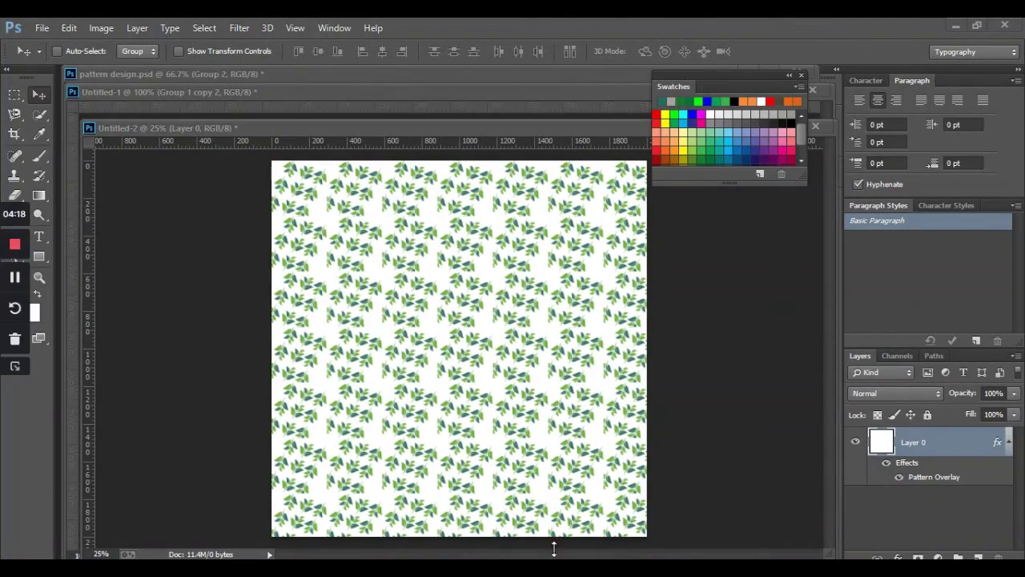